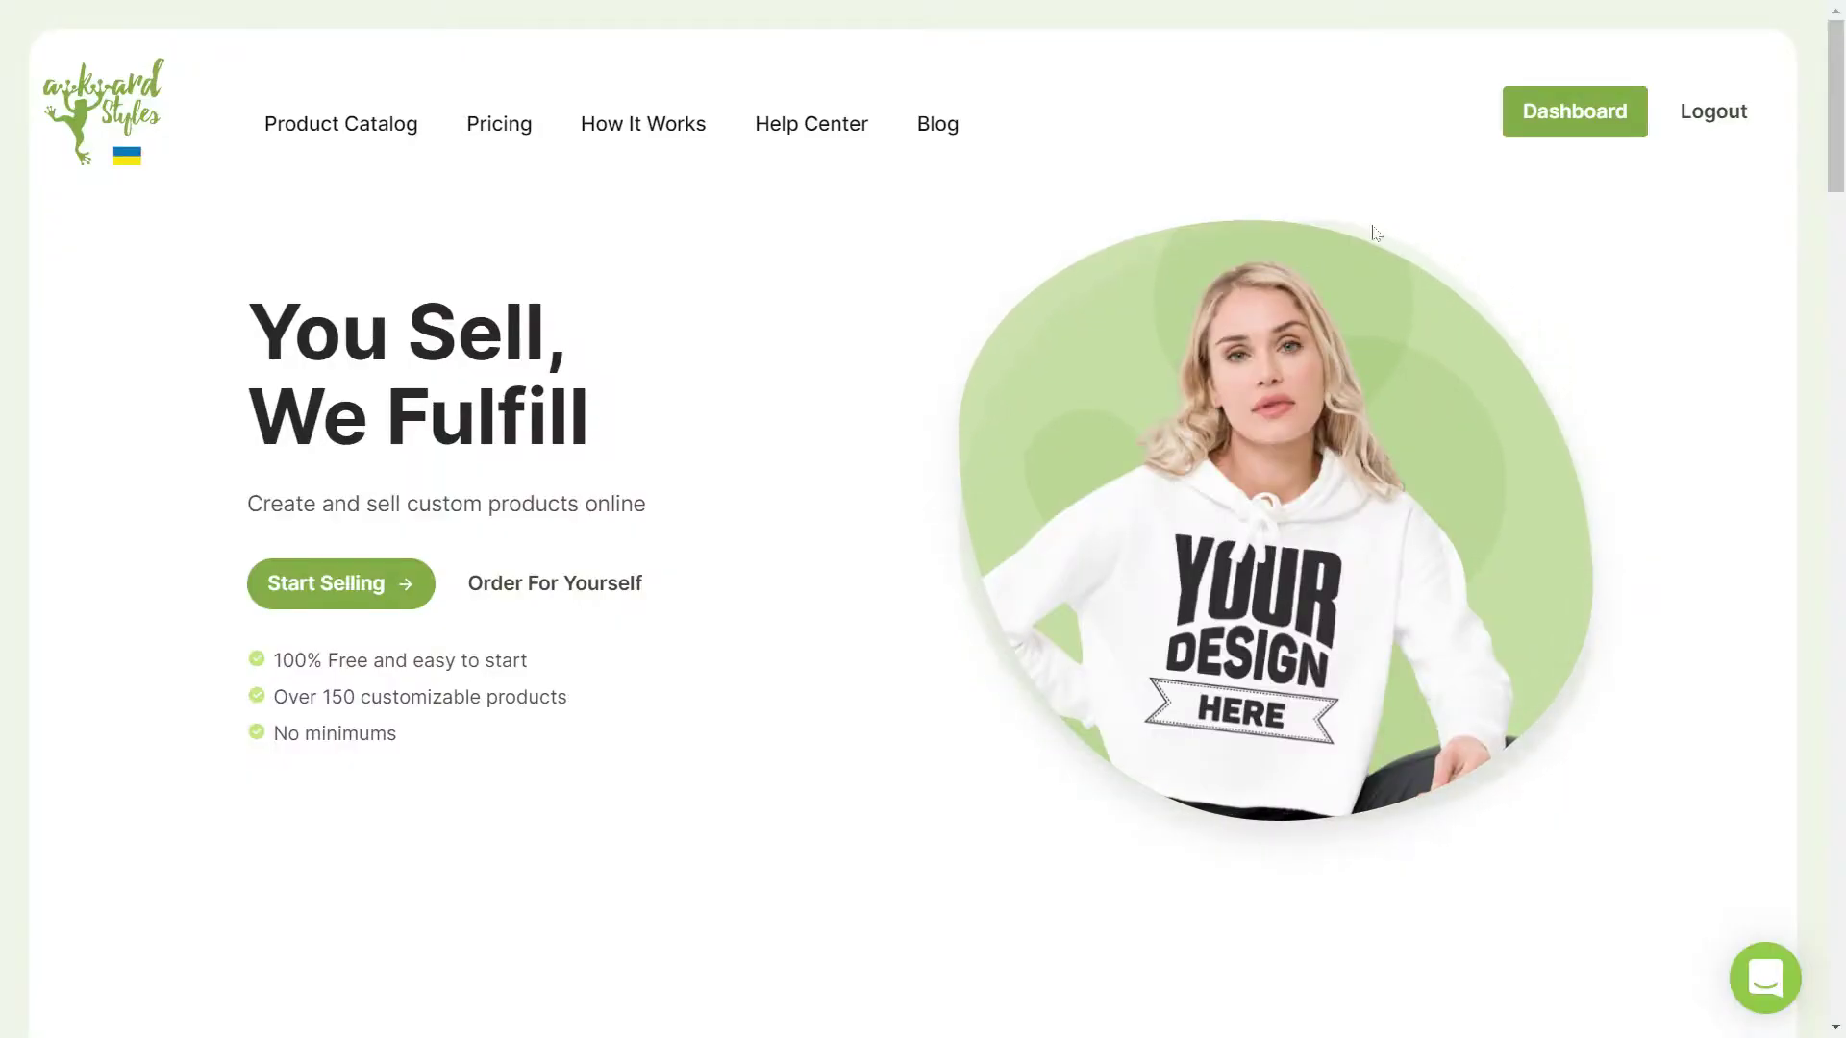
Go from the account Dashboard to the Integrations page listing Shopify, Etsy and WooCommerce.
click(1571, 111)
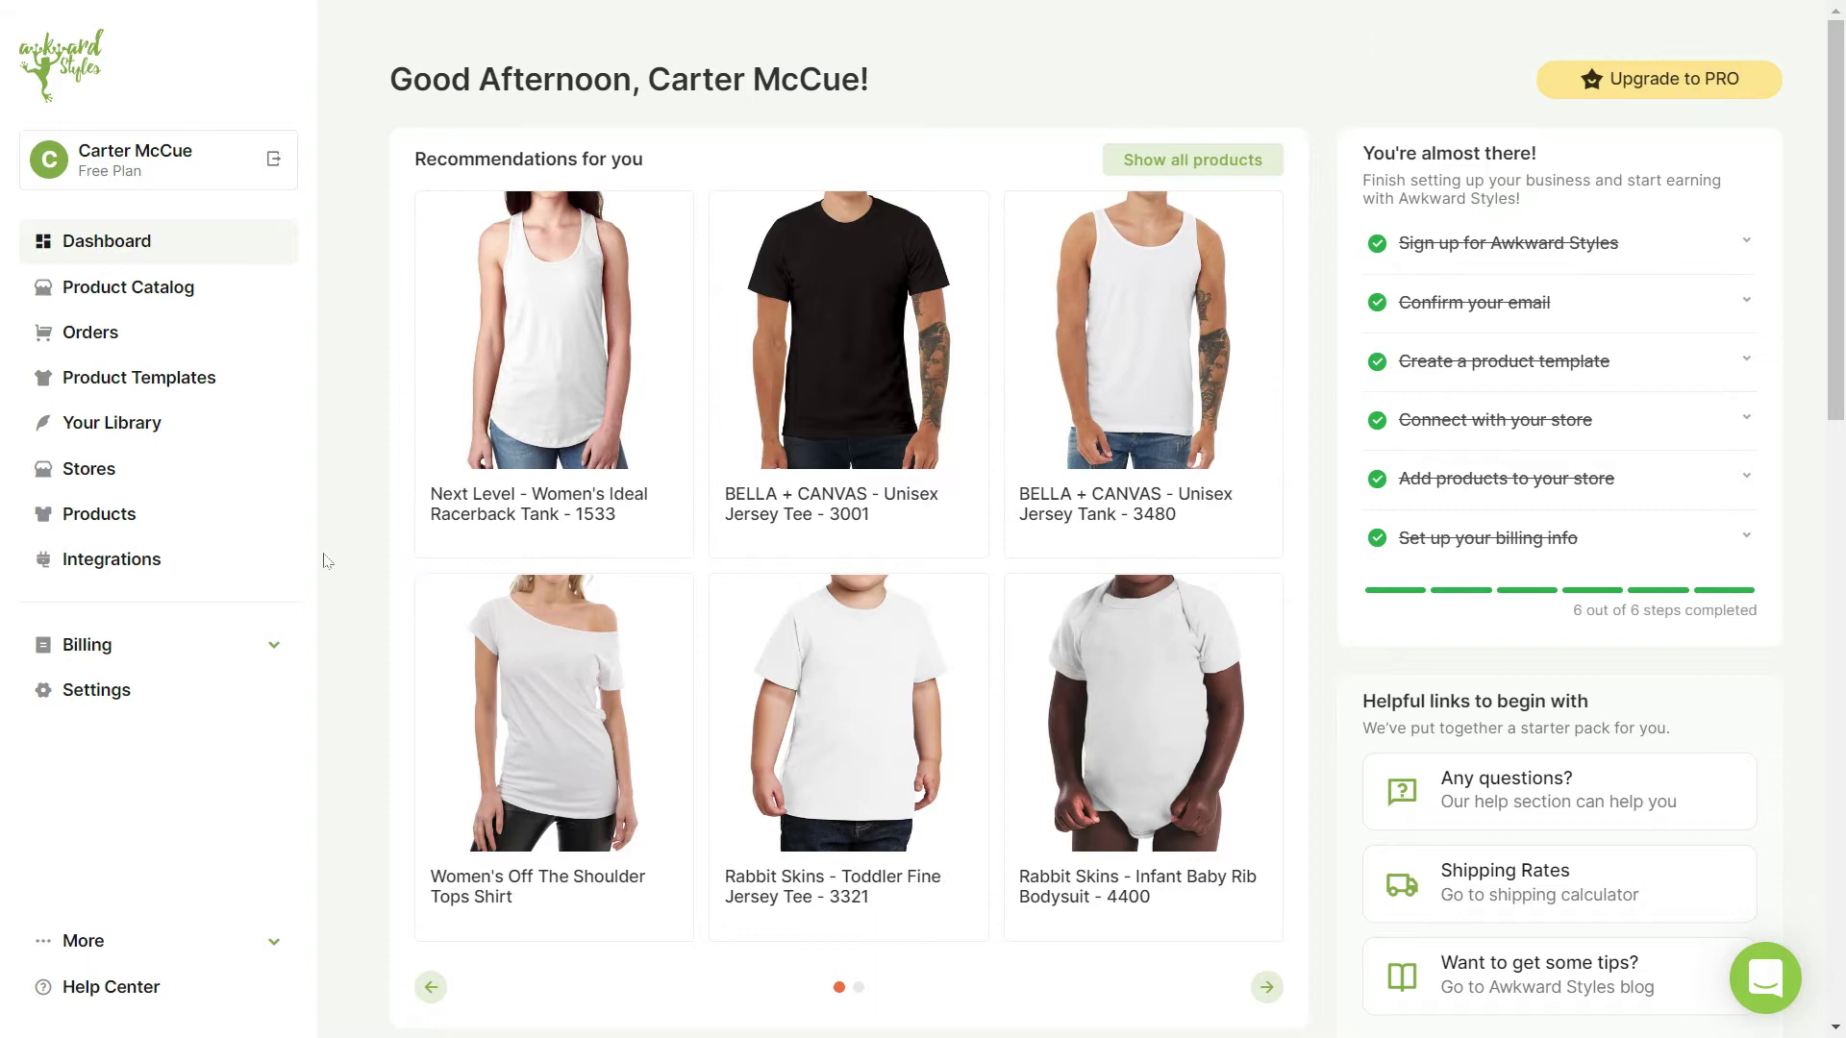
click(139, 561)
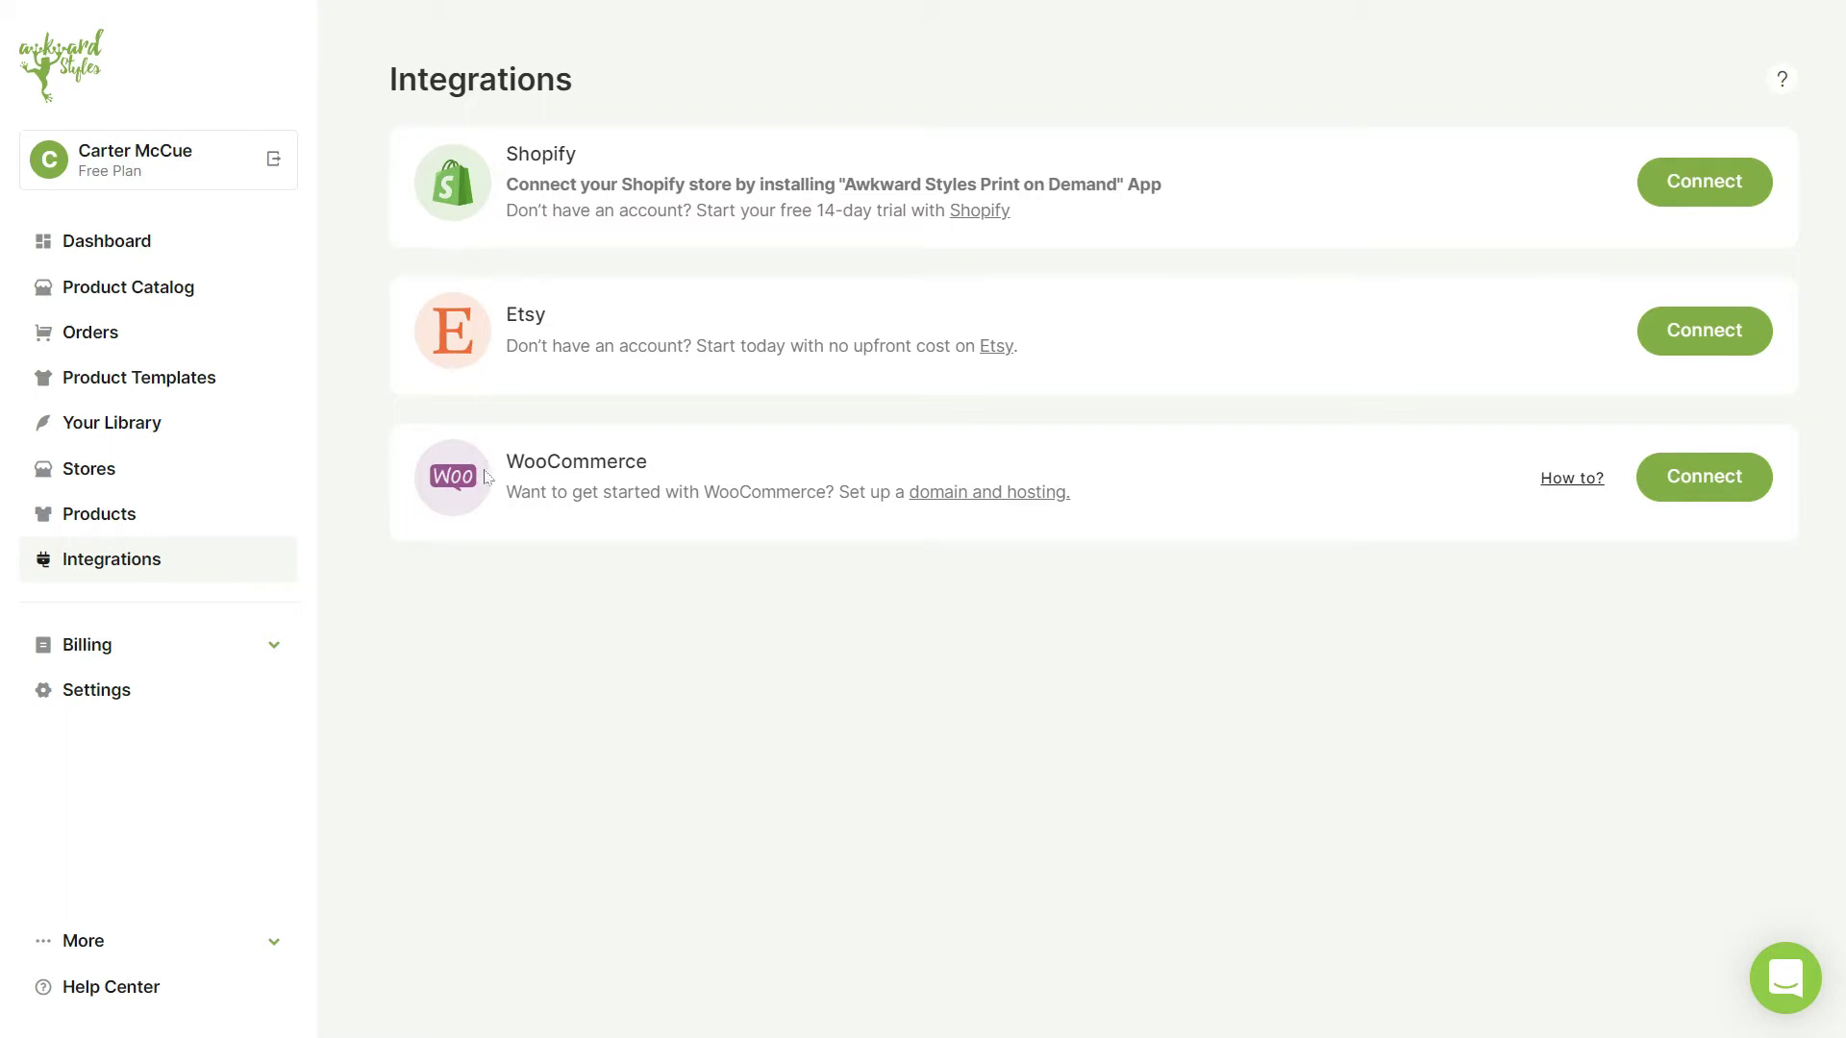
Connect a WooCommerce store named My-Store with its pasted website URL and approve access.
click(1651, 495)
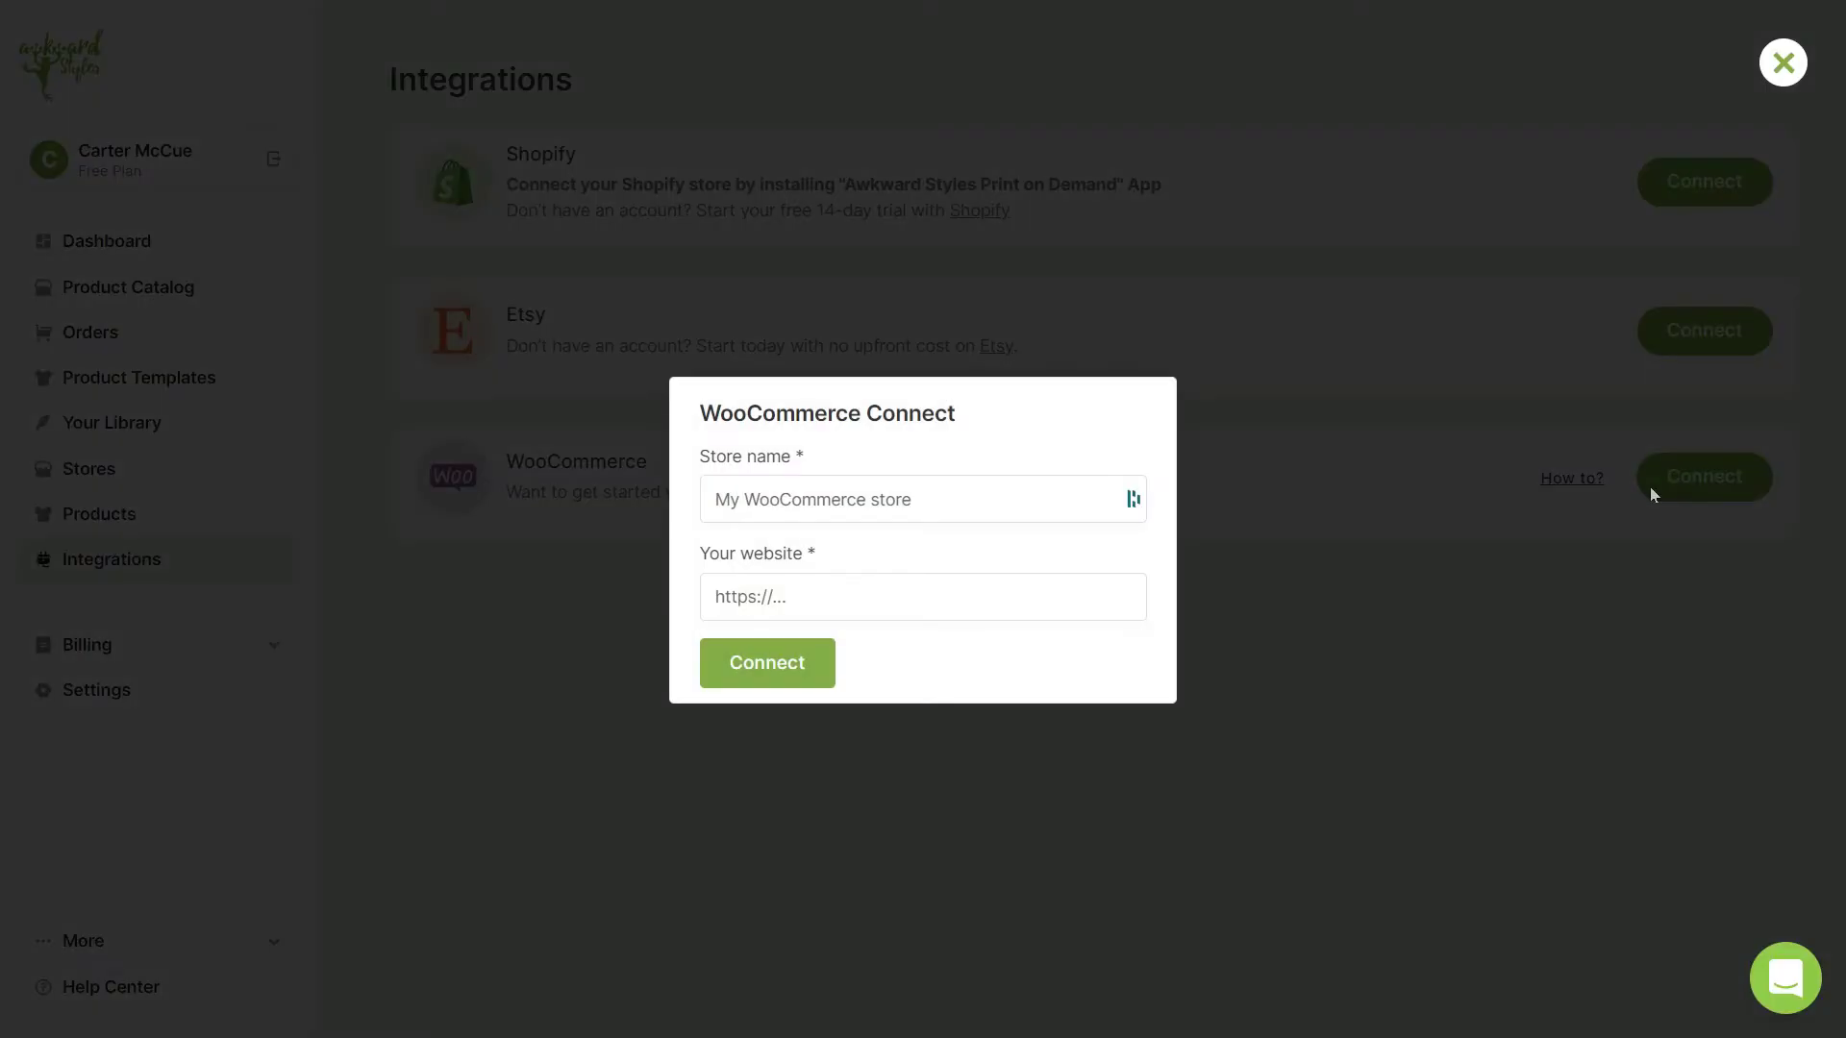
click(913, 499)
text(My-Store)
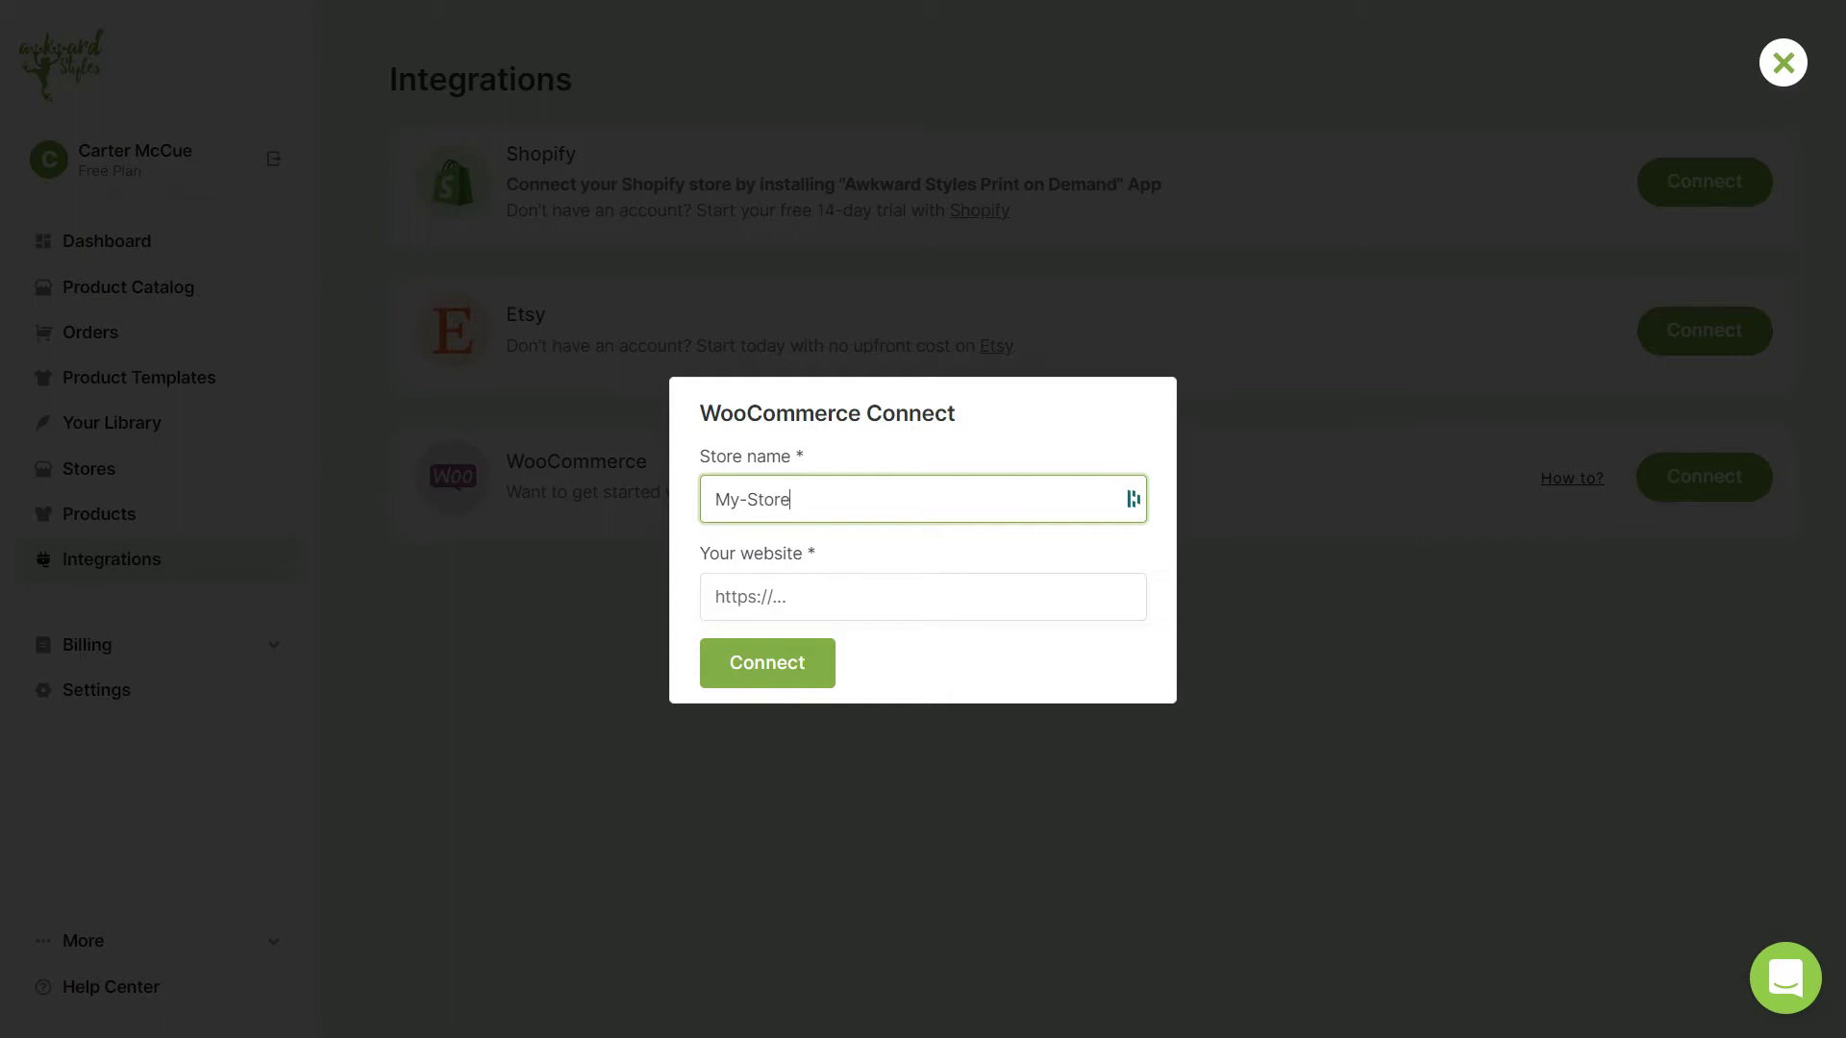
click(923, 596)
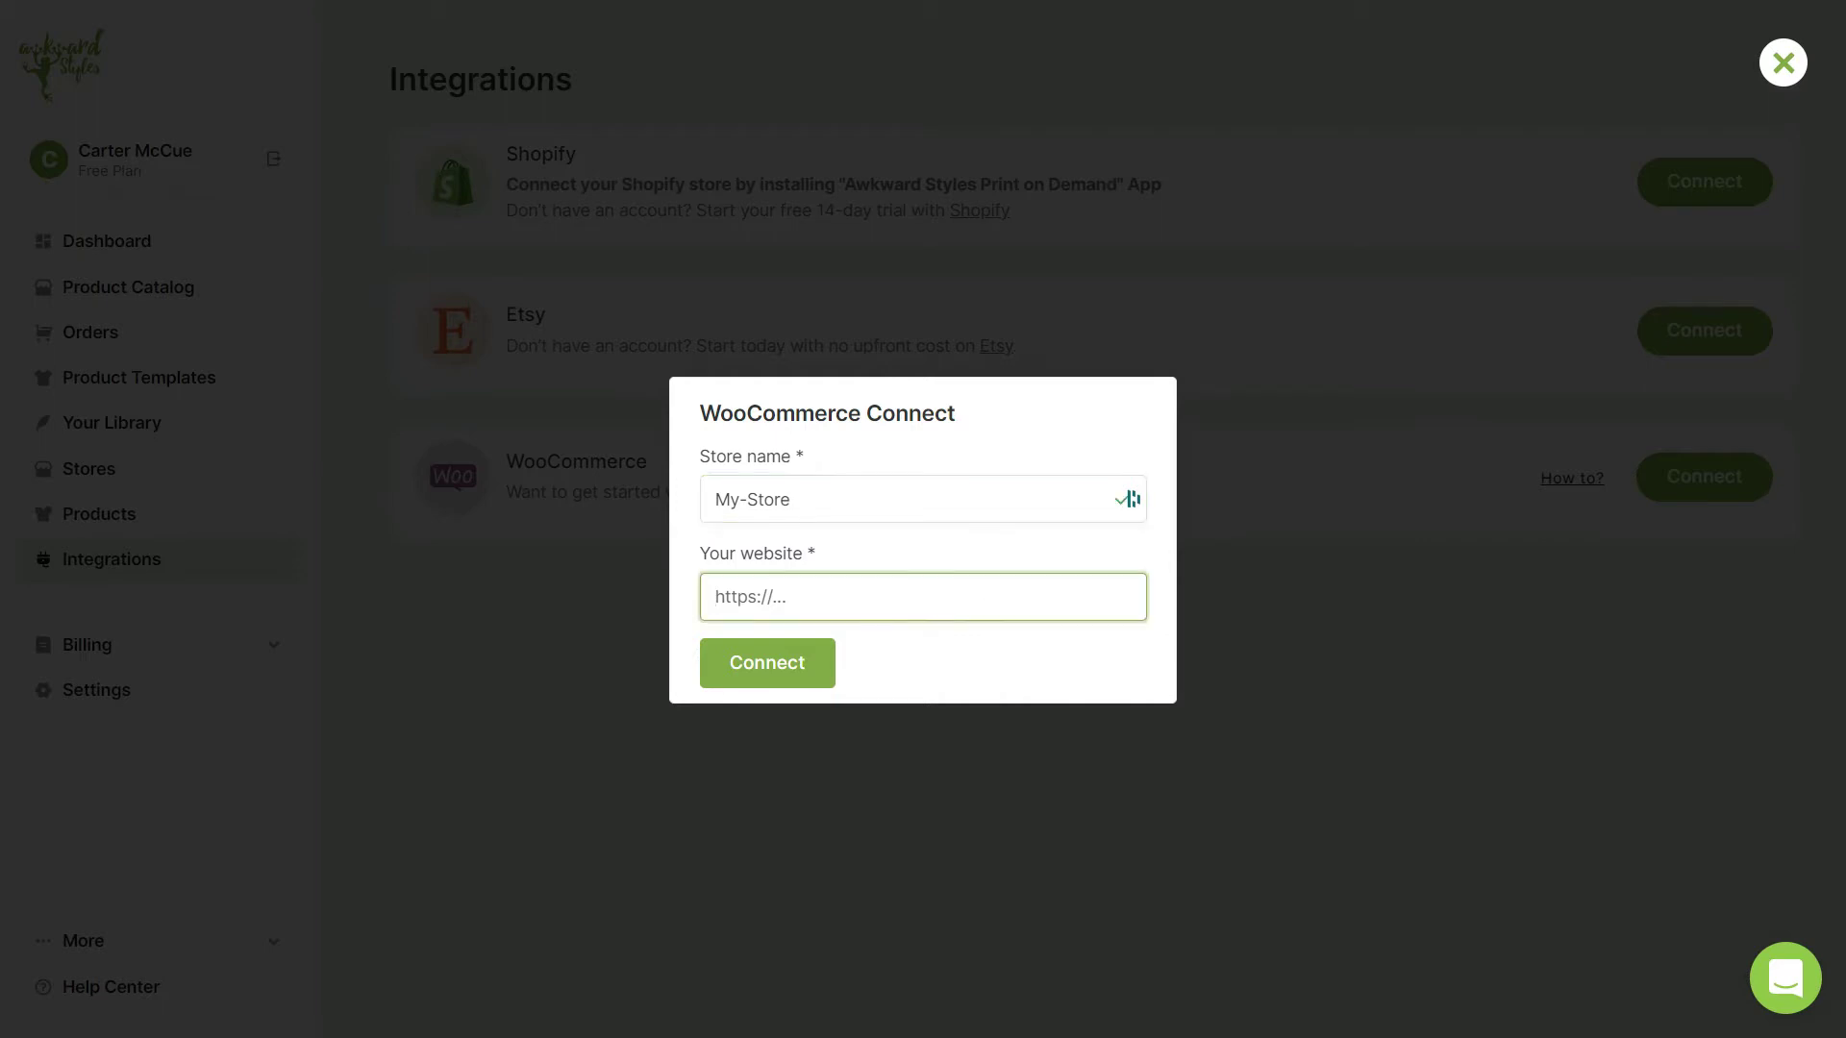
text(https://mystore907850690.wpcomstaging.com/)
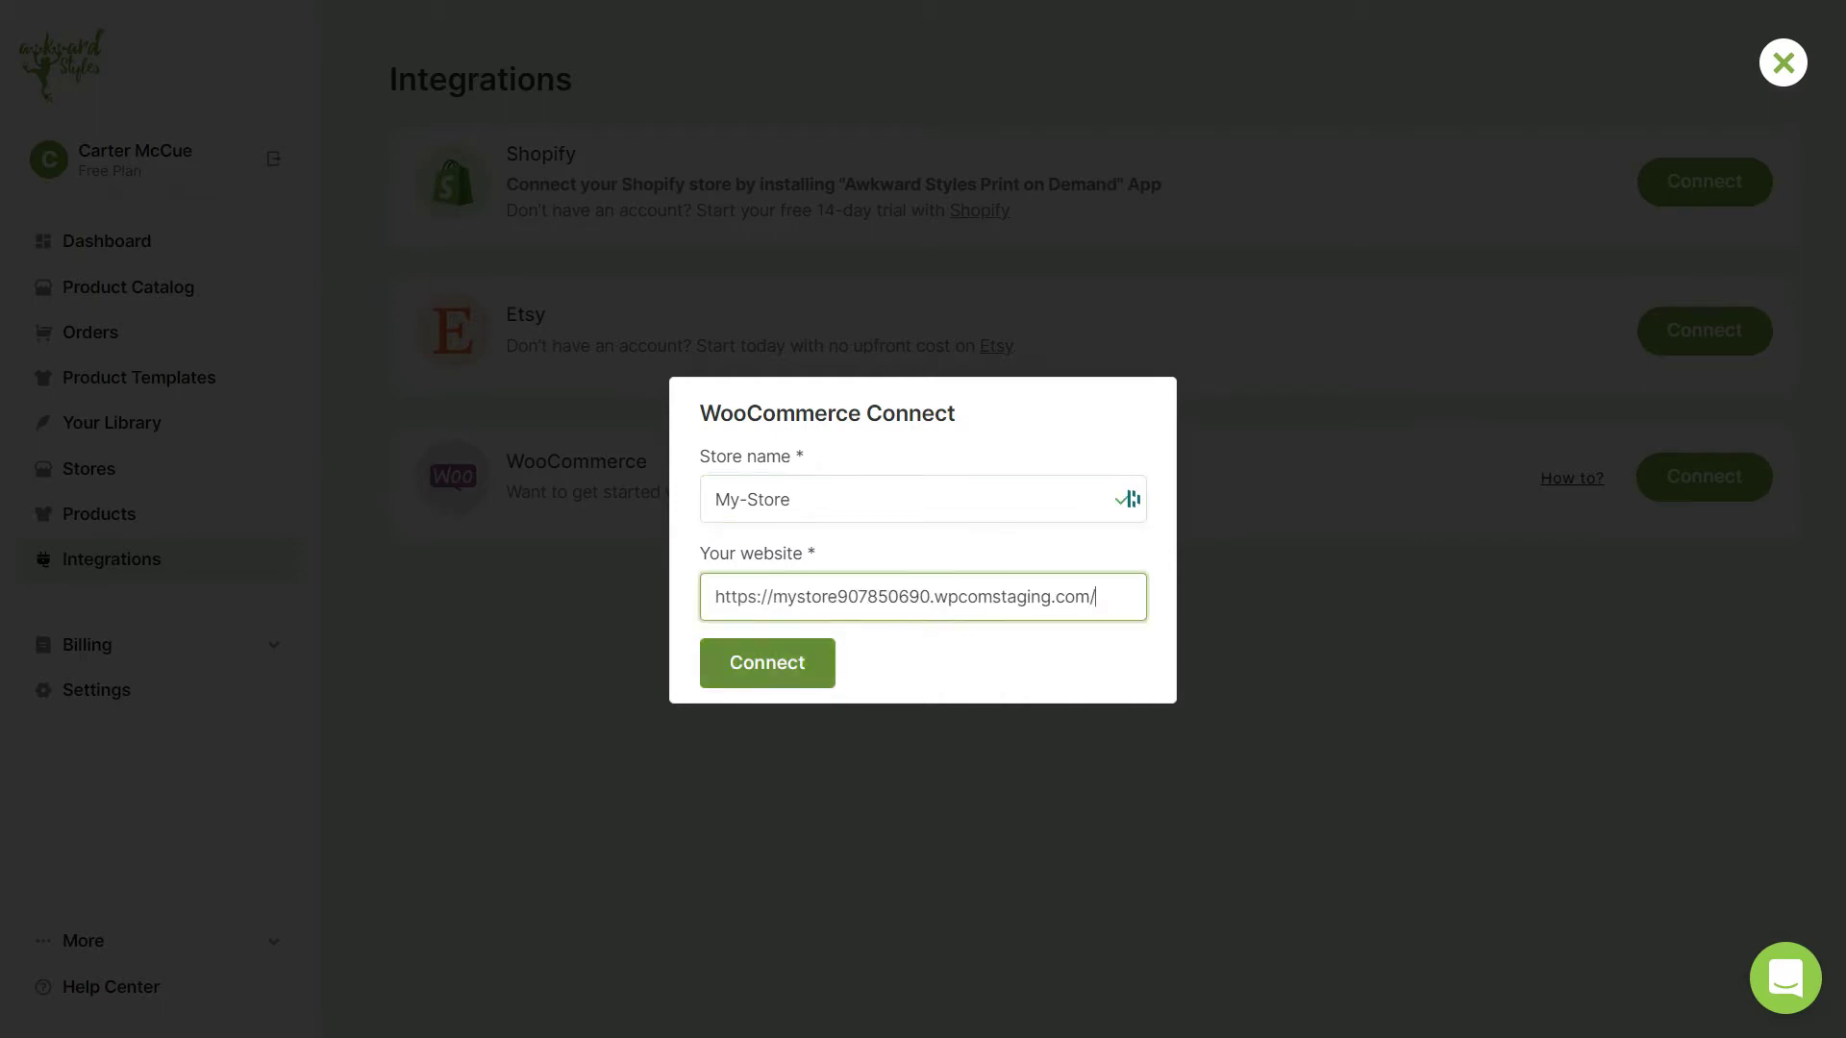
click(779, 673)
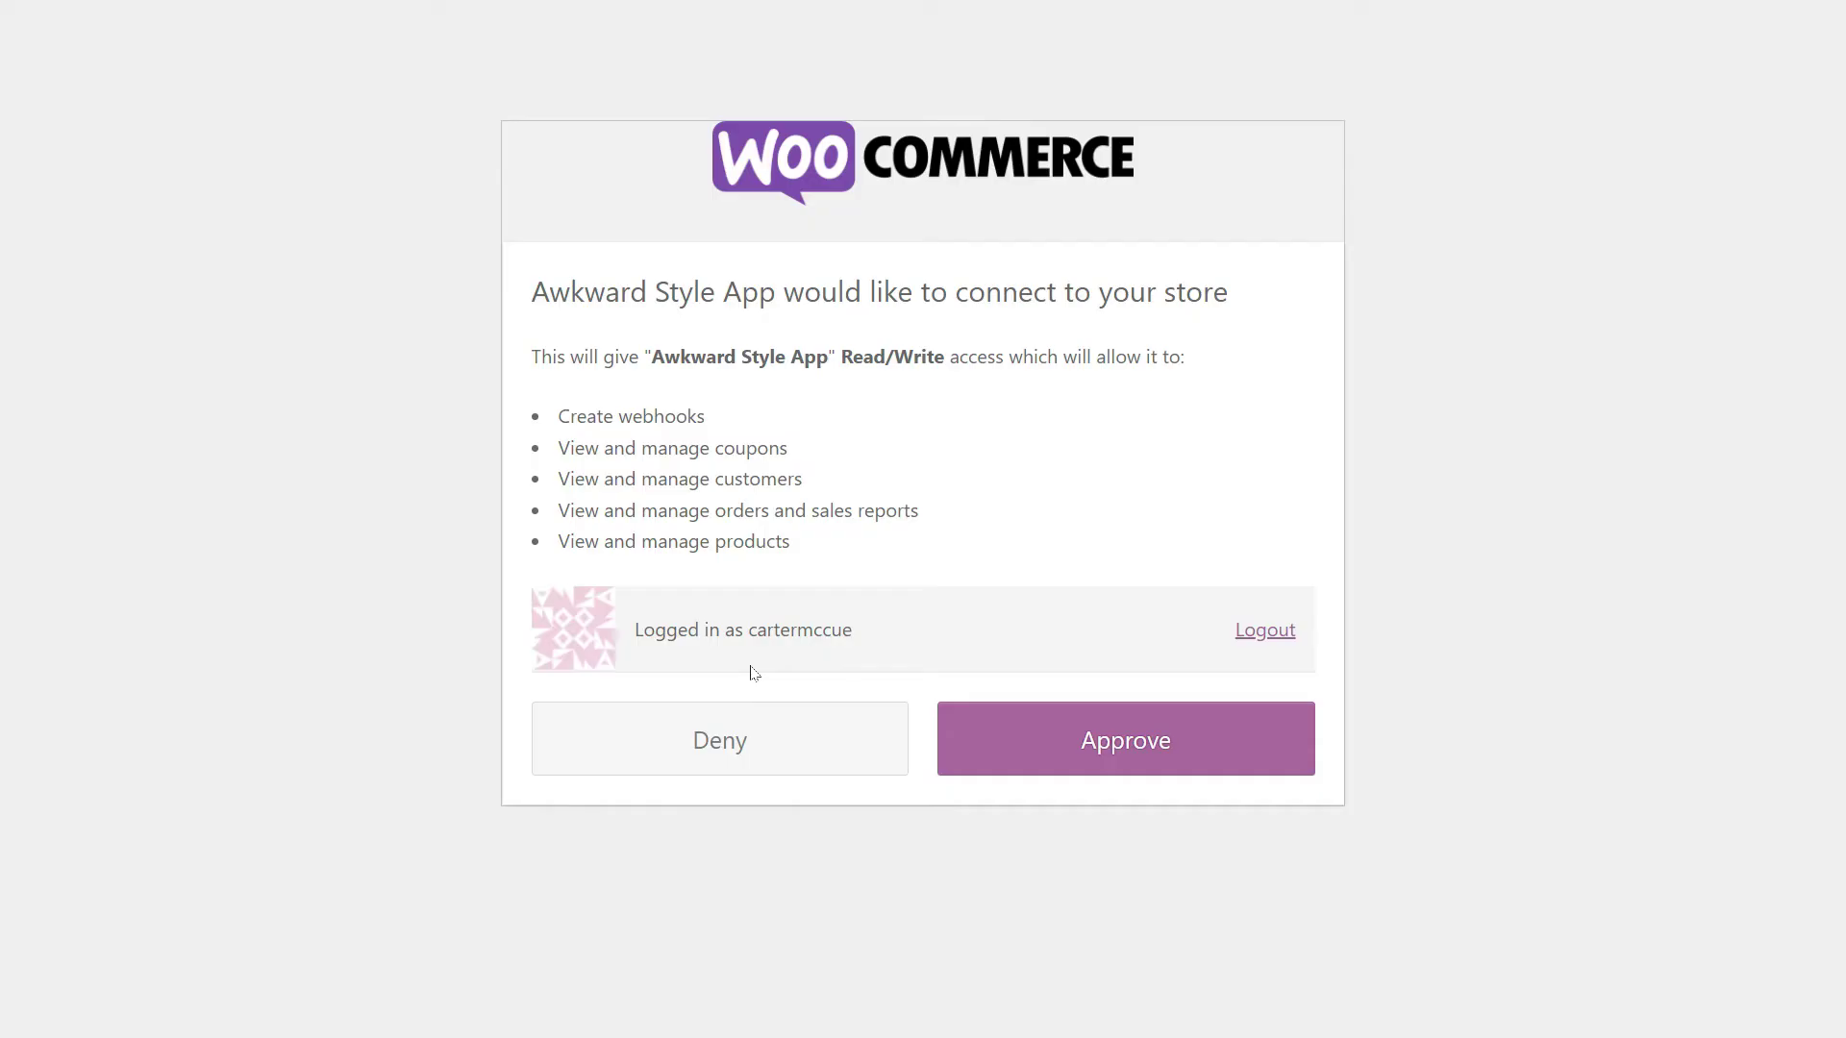
click(1129, 770)
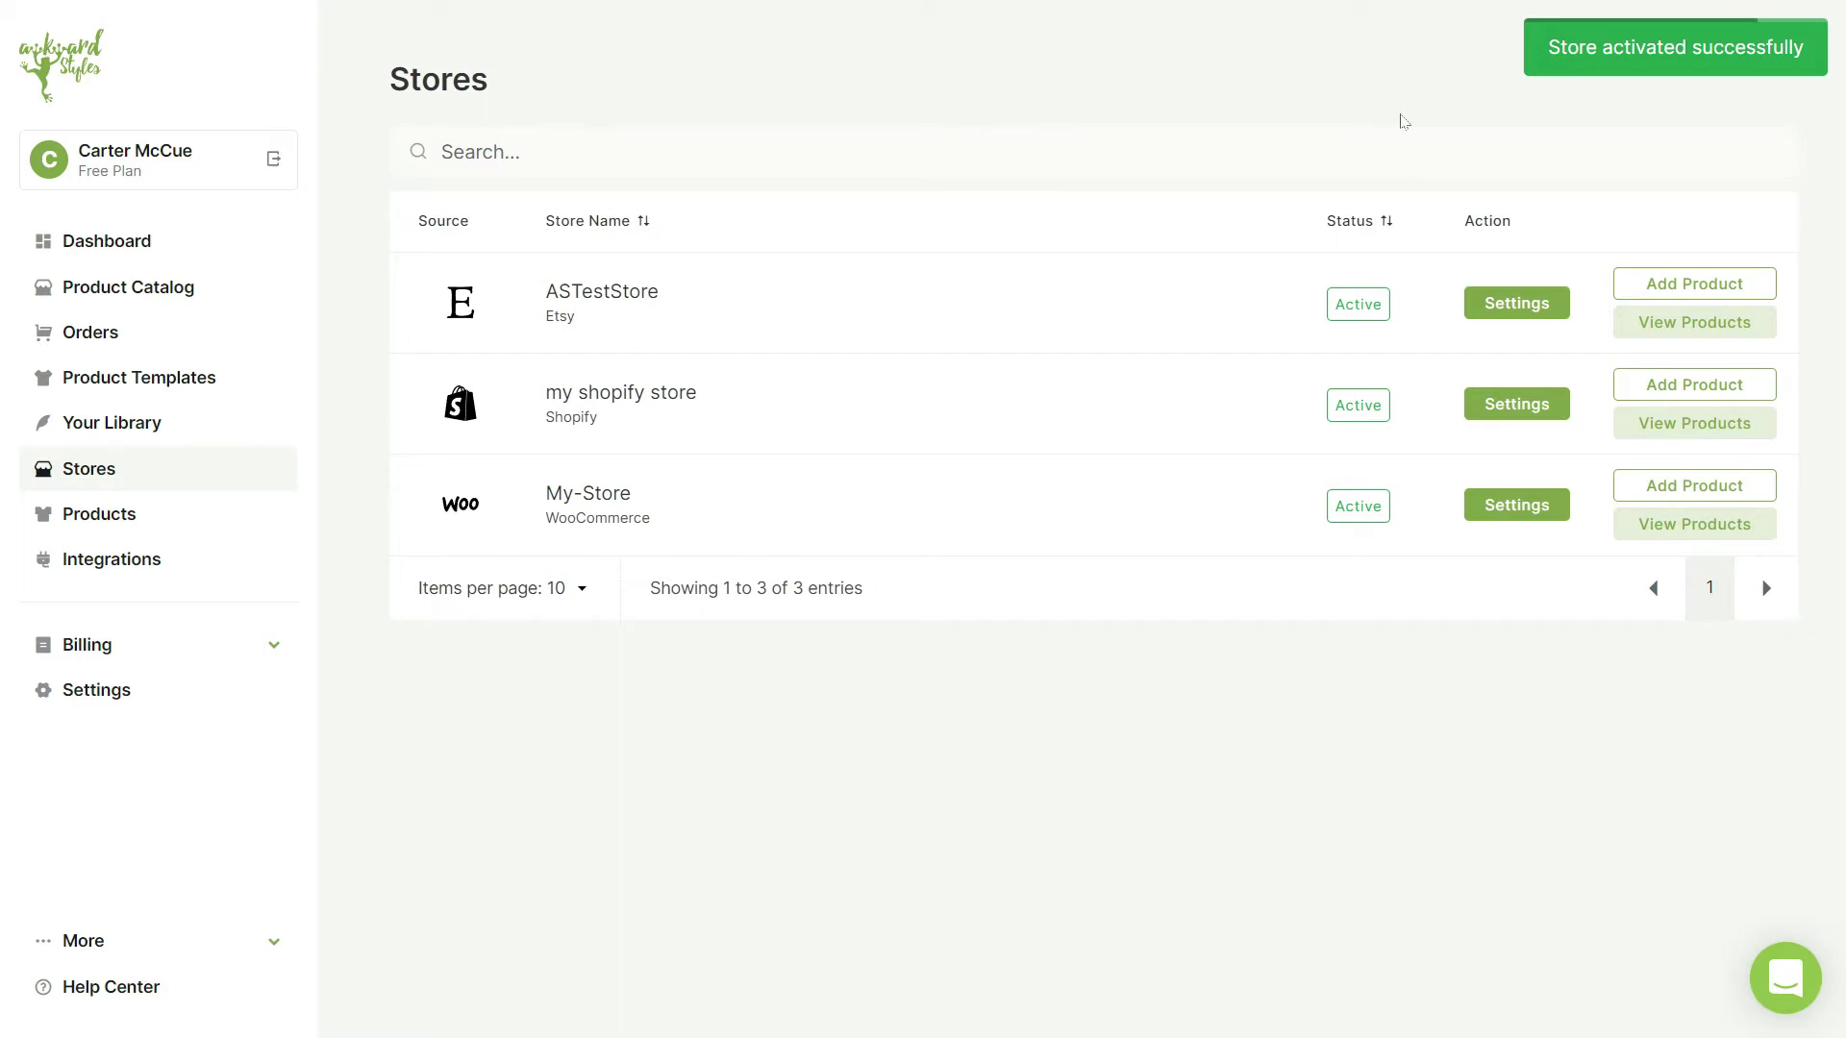
Rename the My-Store store to 'My WooCommerce Store' in its settings and update it.
click(1363, 536)
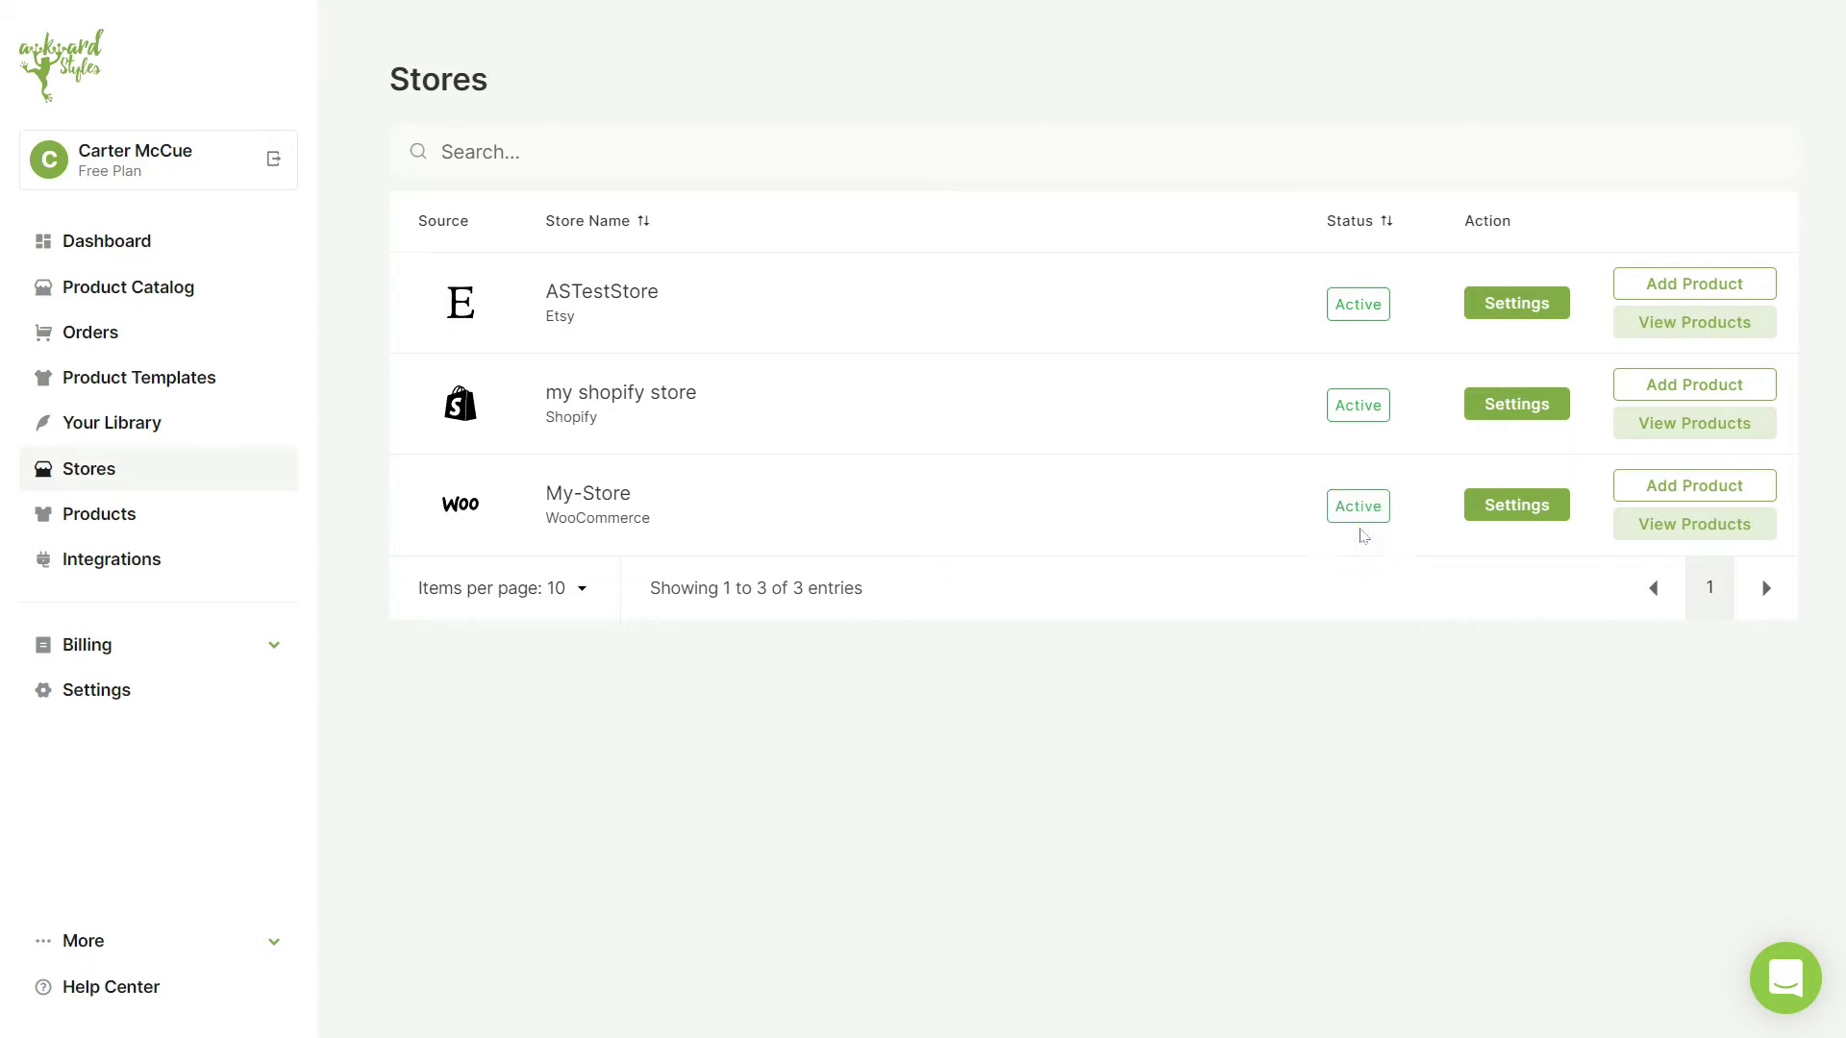
click(1516, 510)
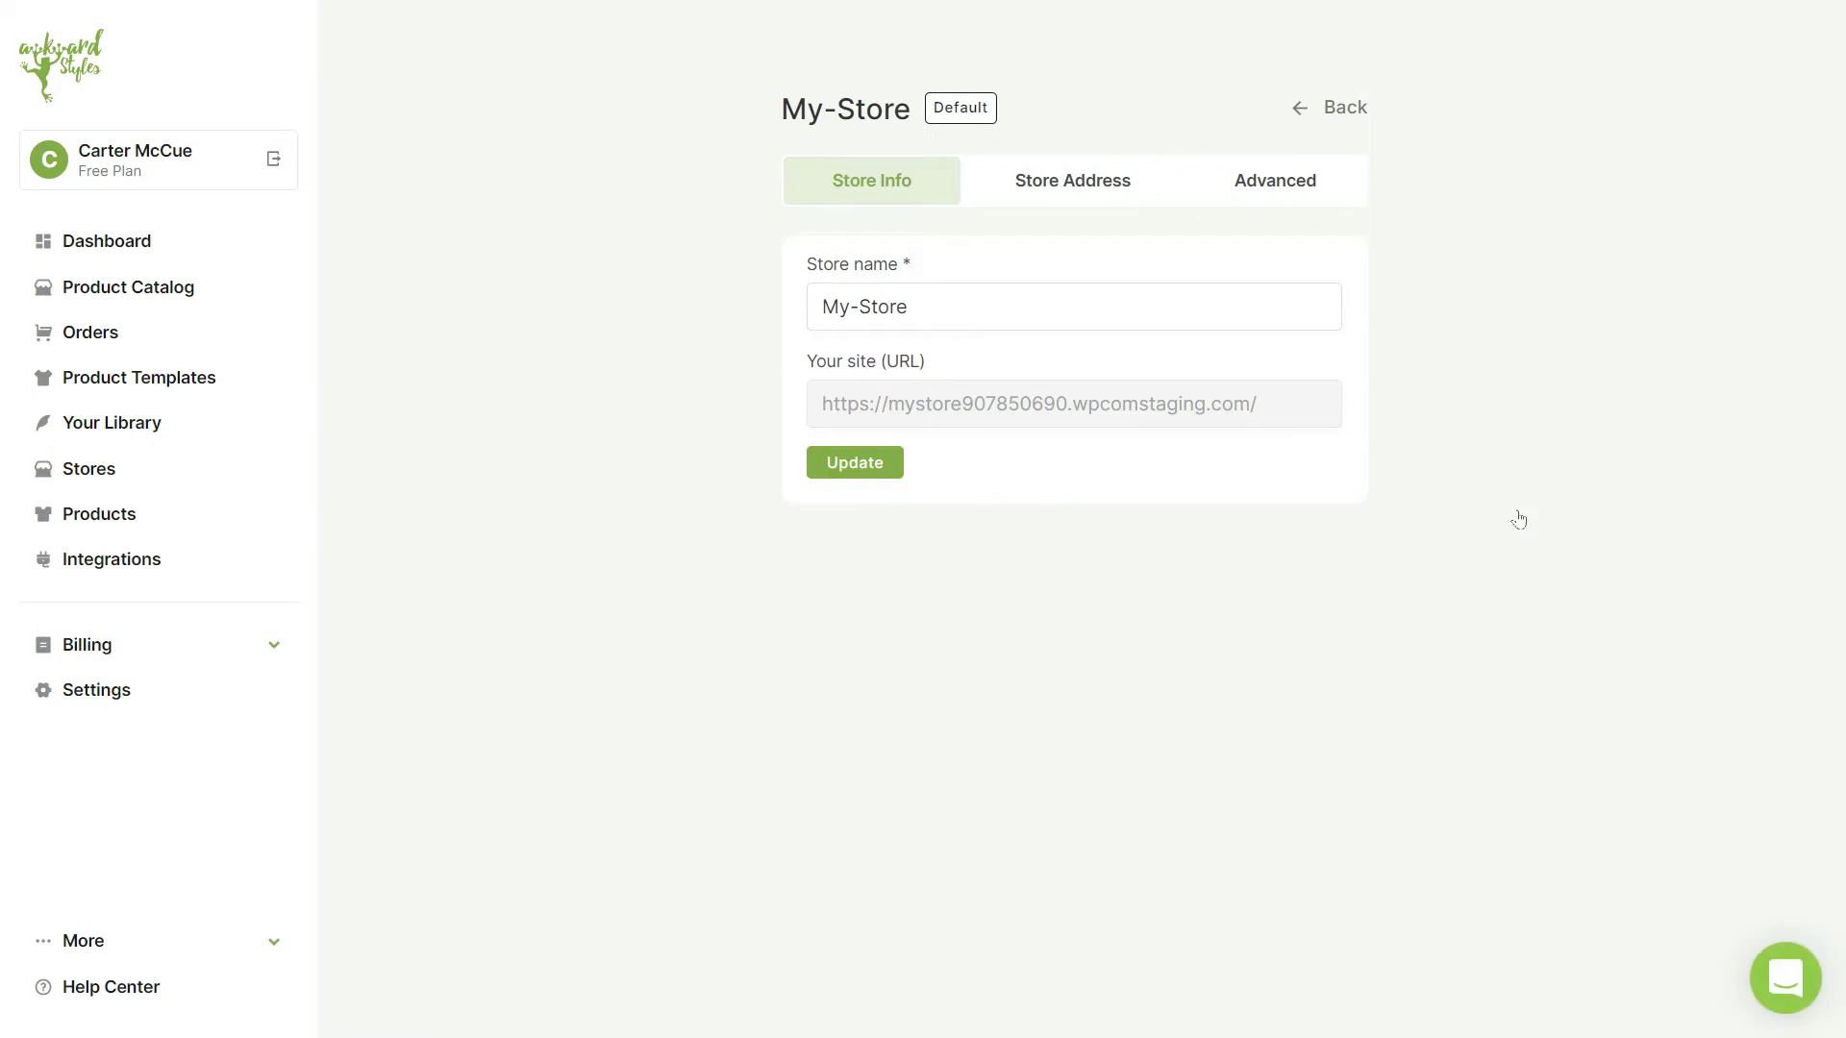
click(1121, 316)
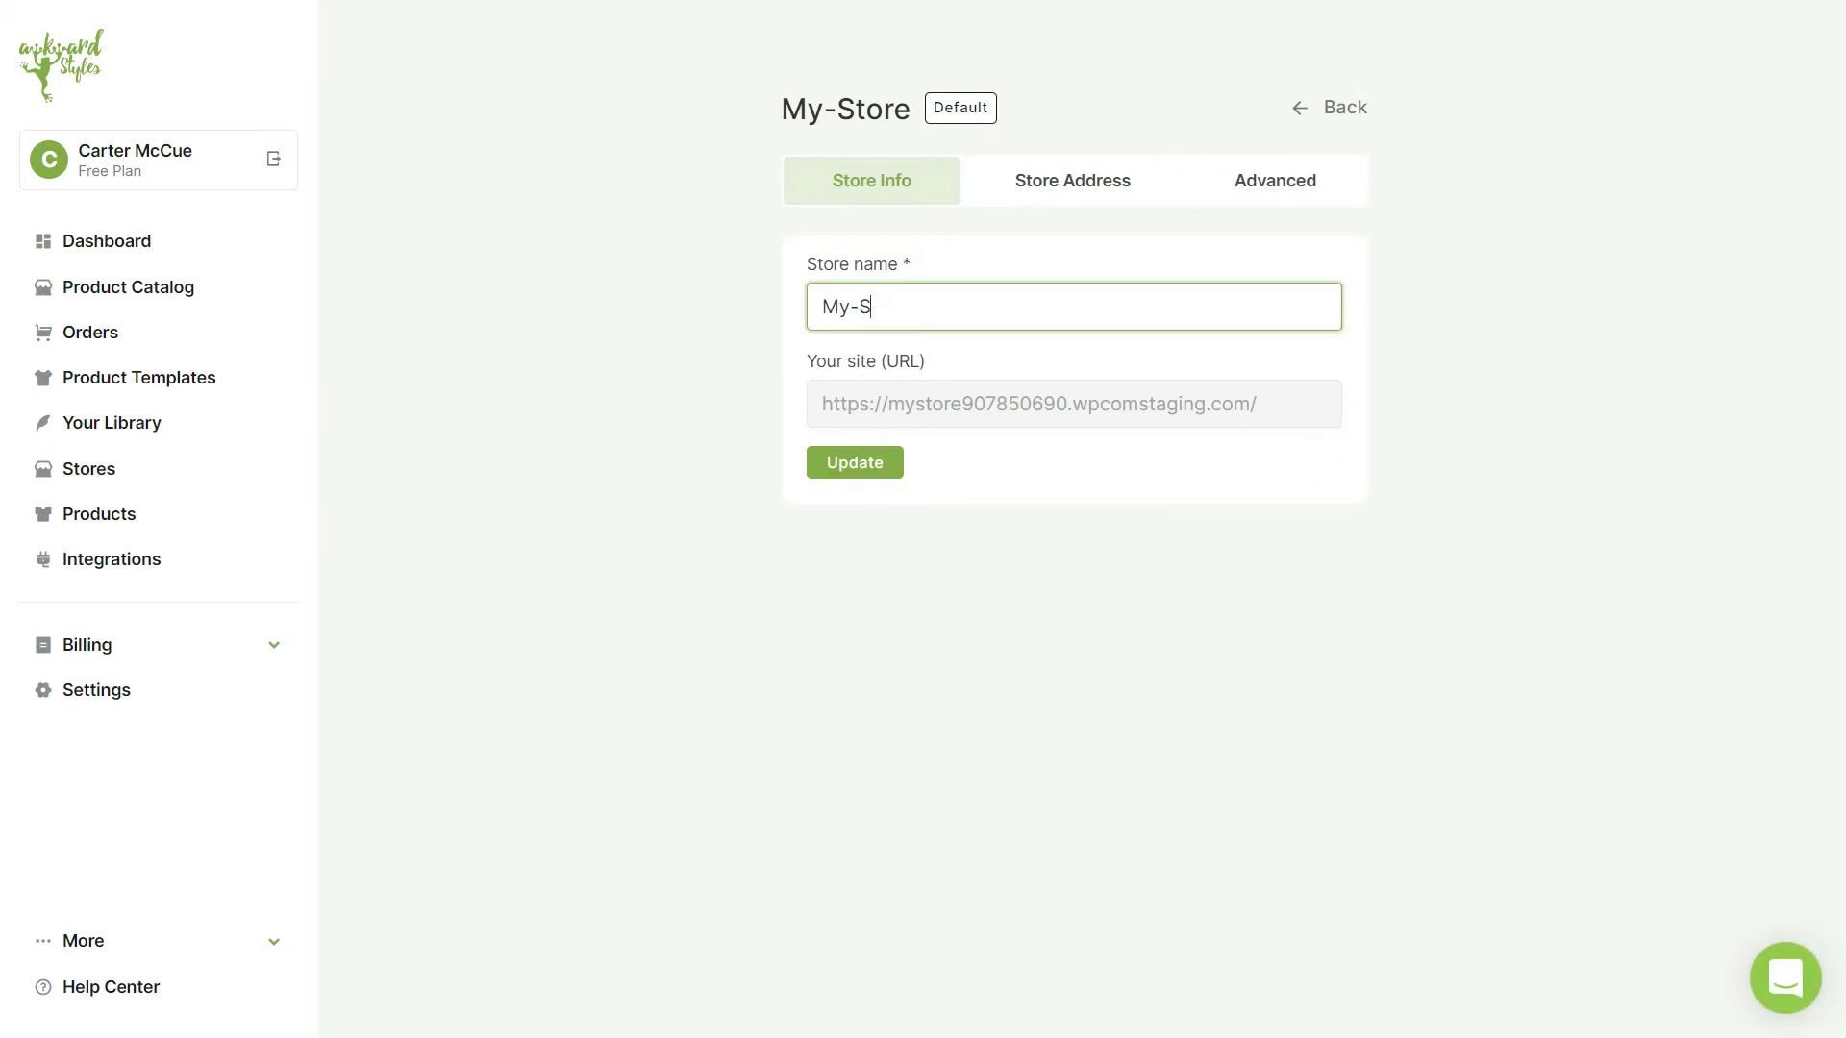
text(My WooCommerce Store)
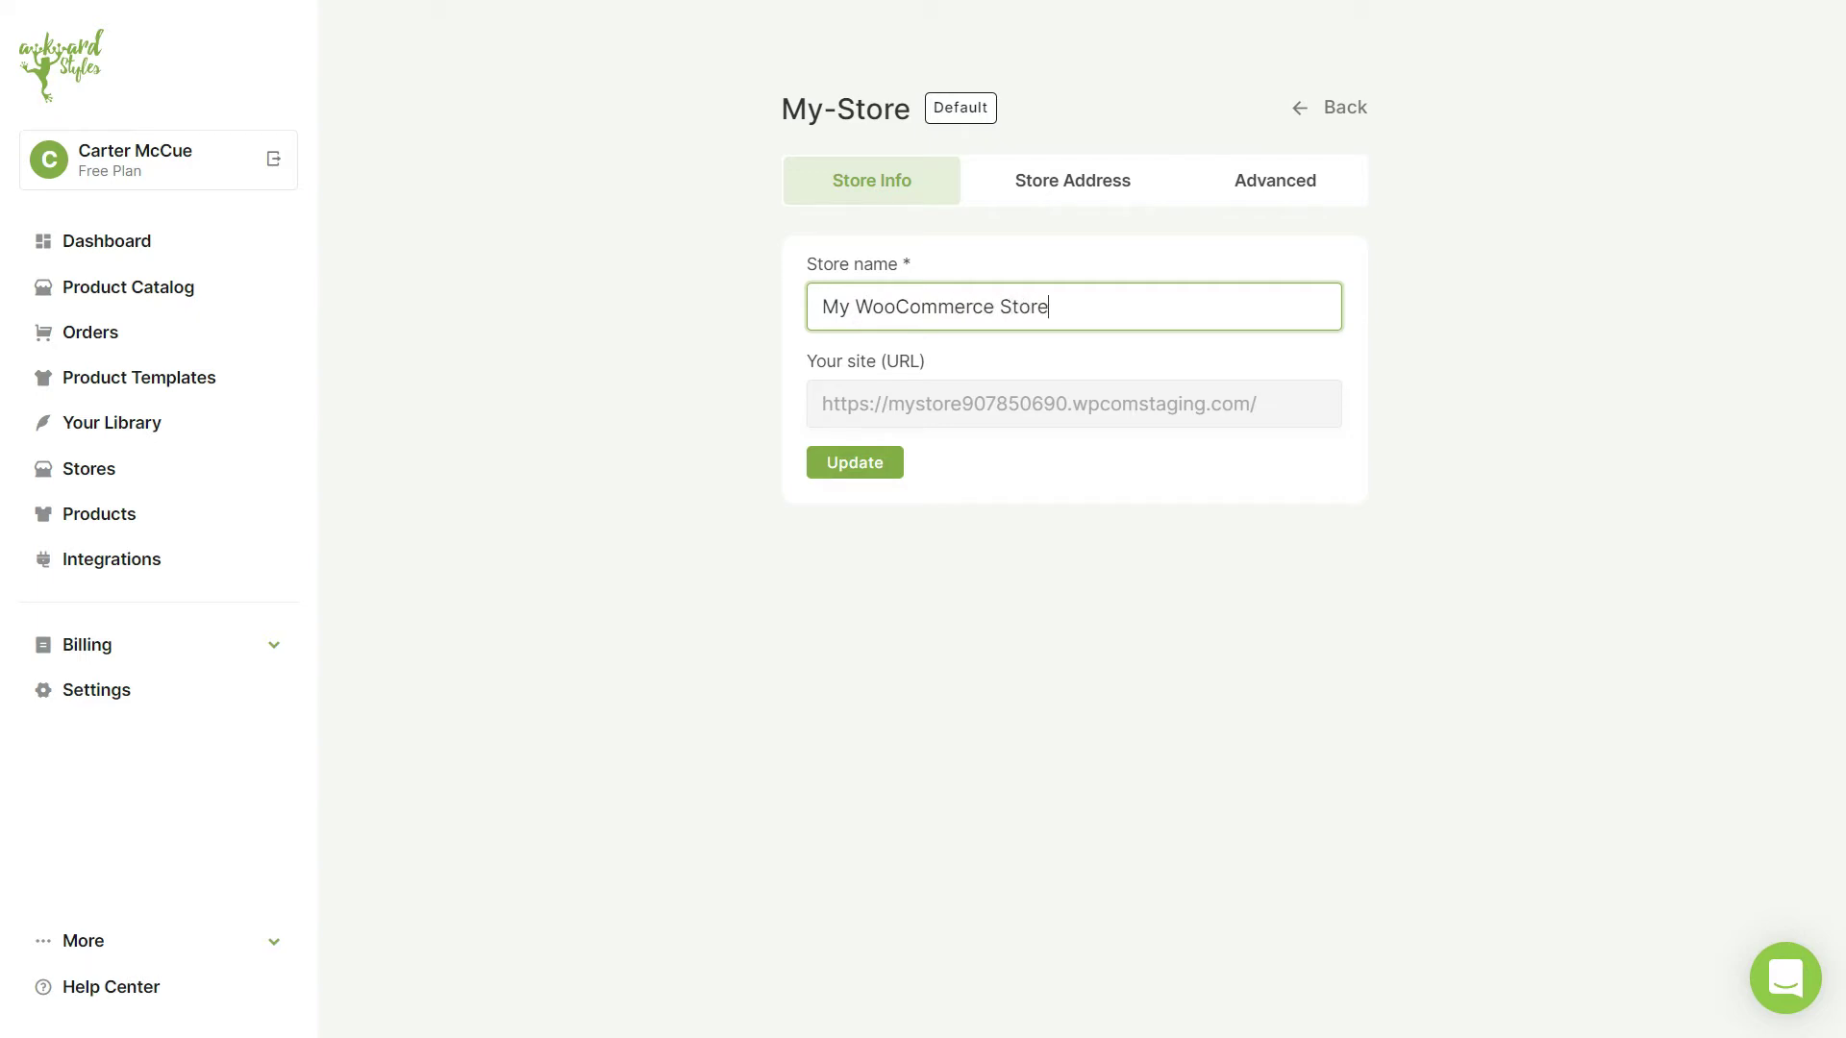
click(884, 451)
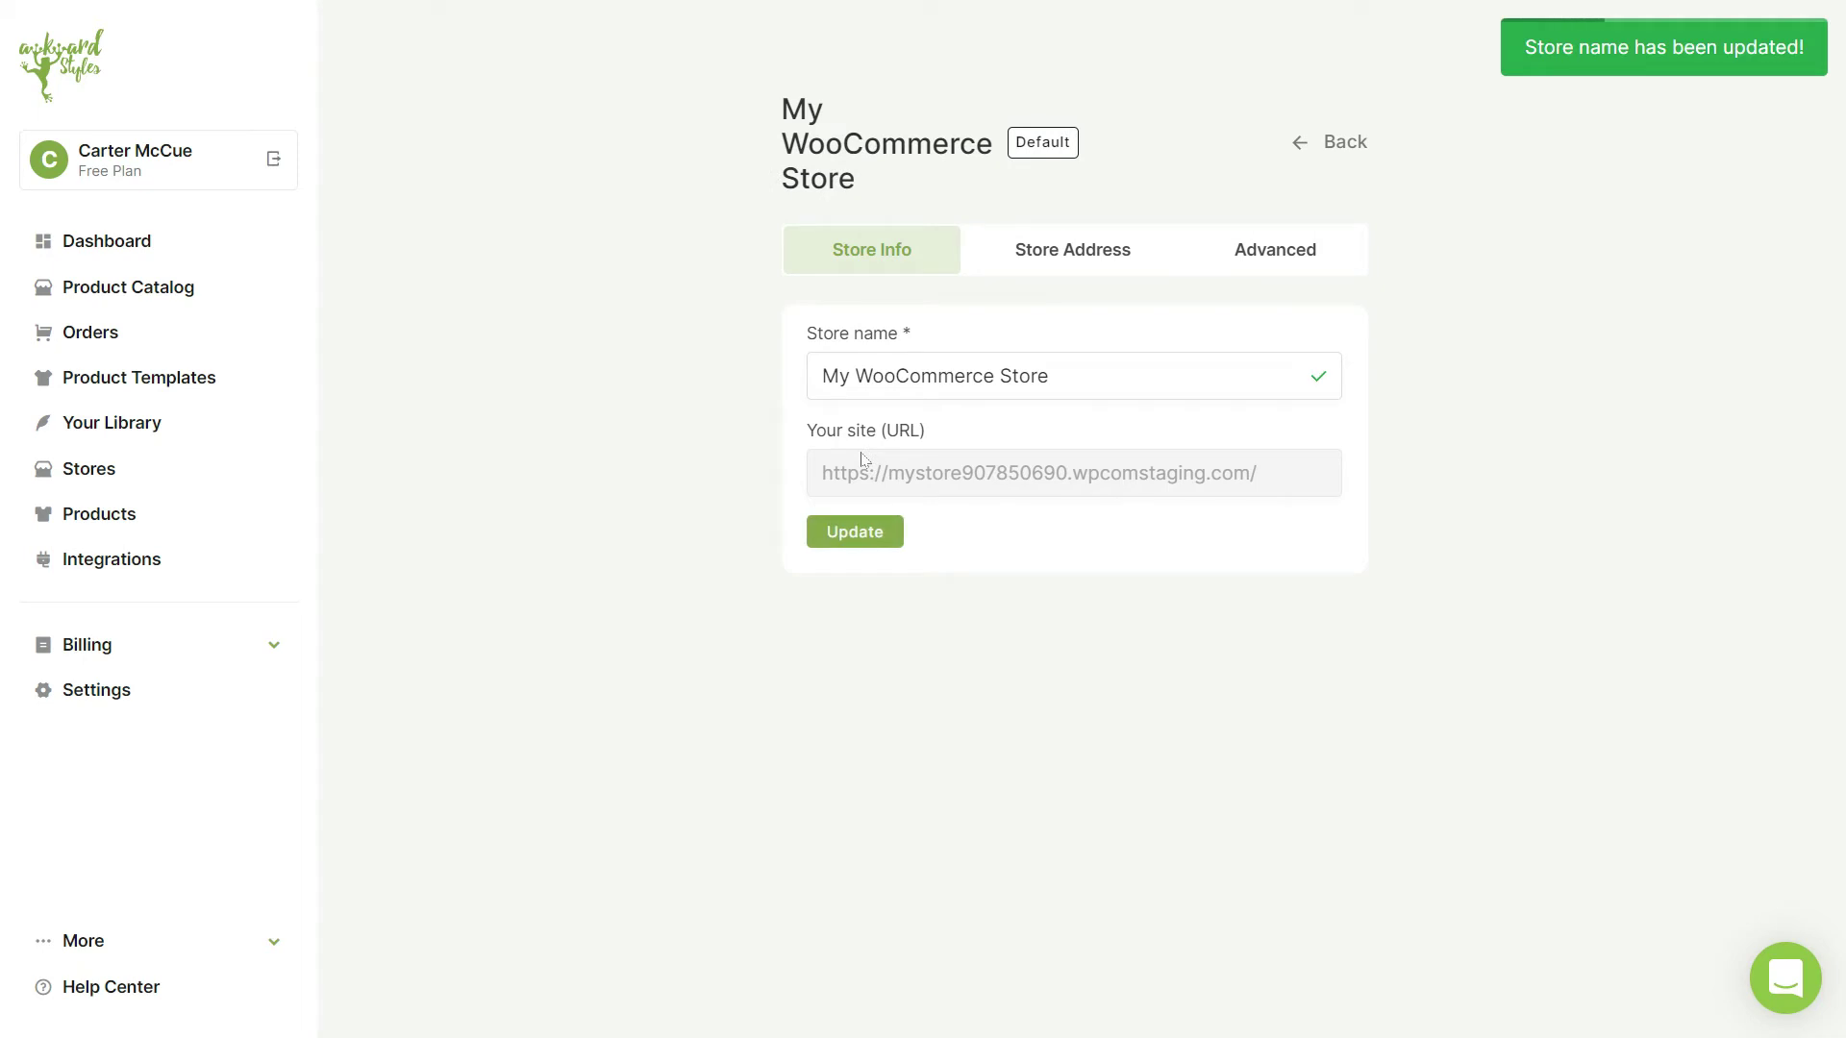
In the store's address settings, try Custom Address, then keep the Default Address.
click(1063, 252)
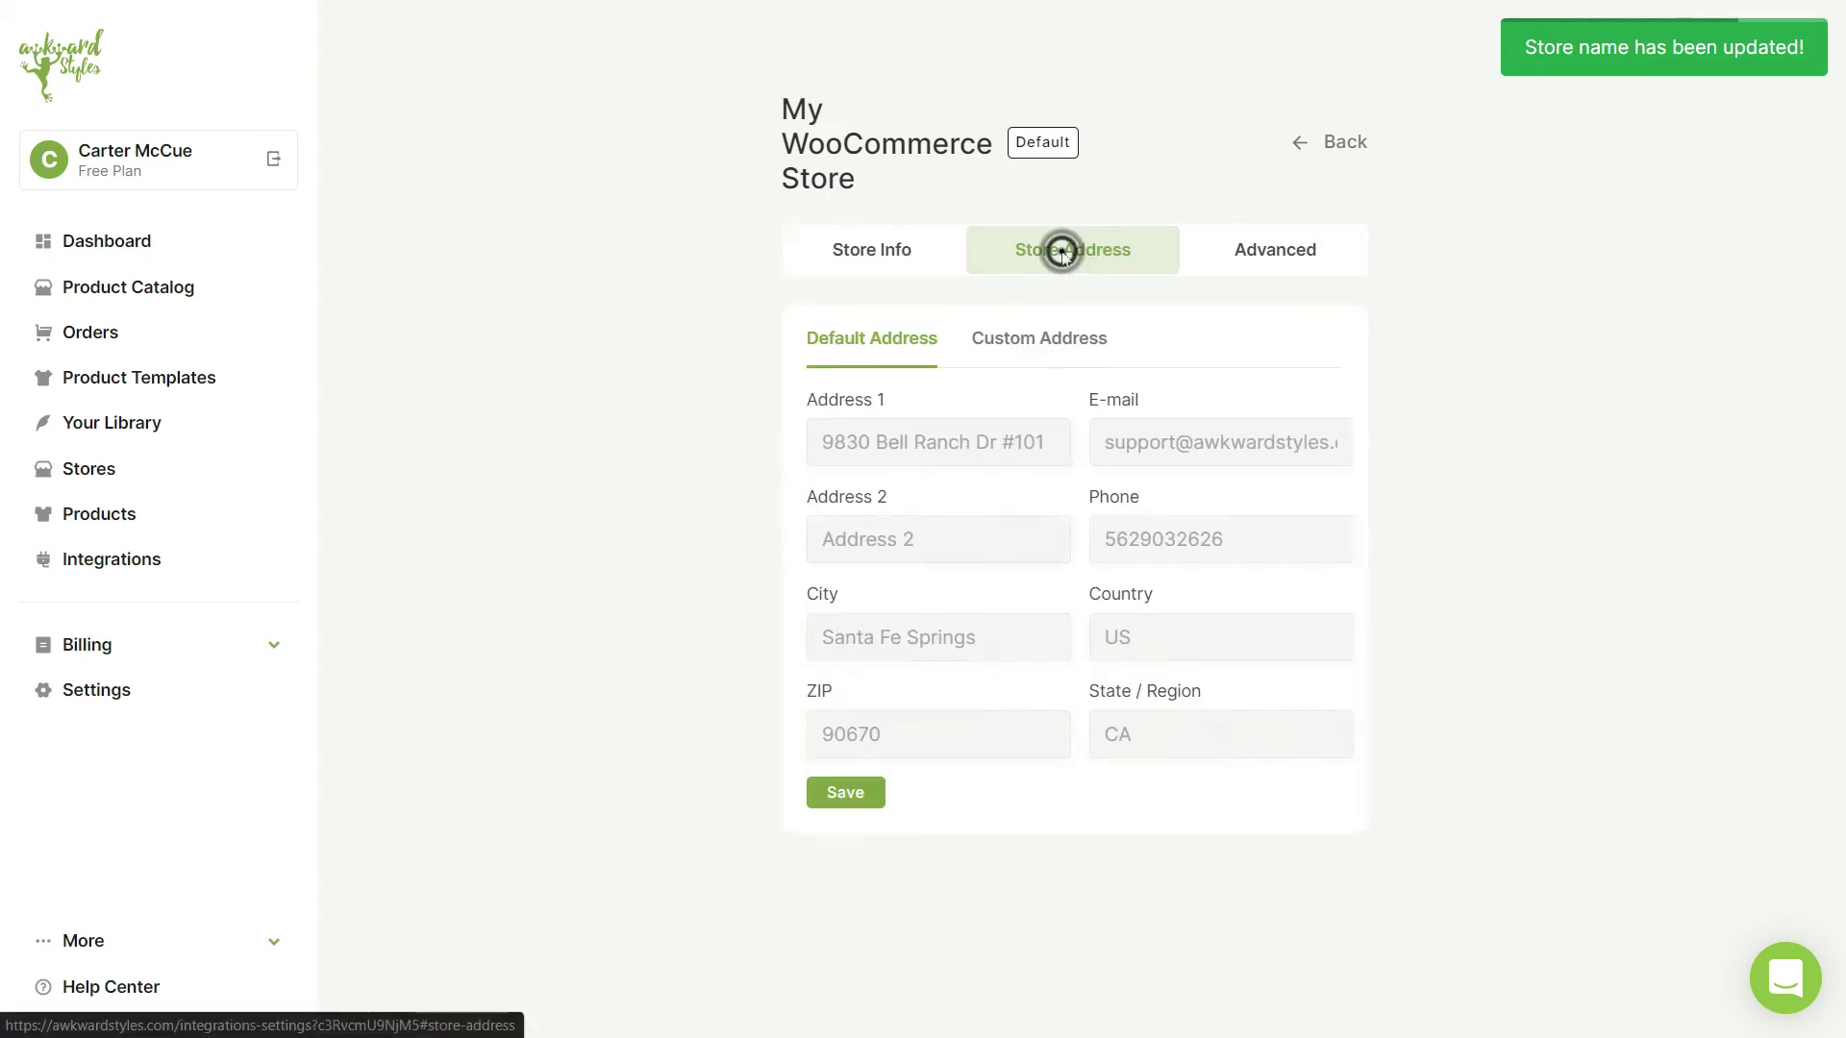
click(1057, 344)
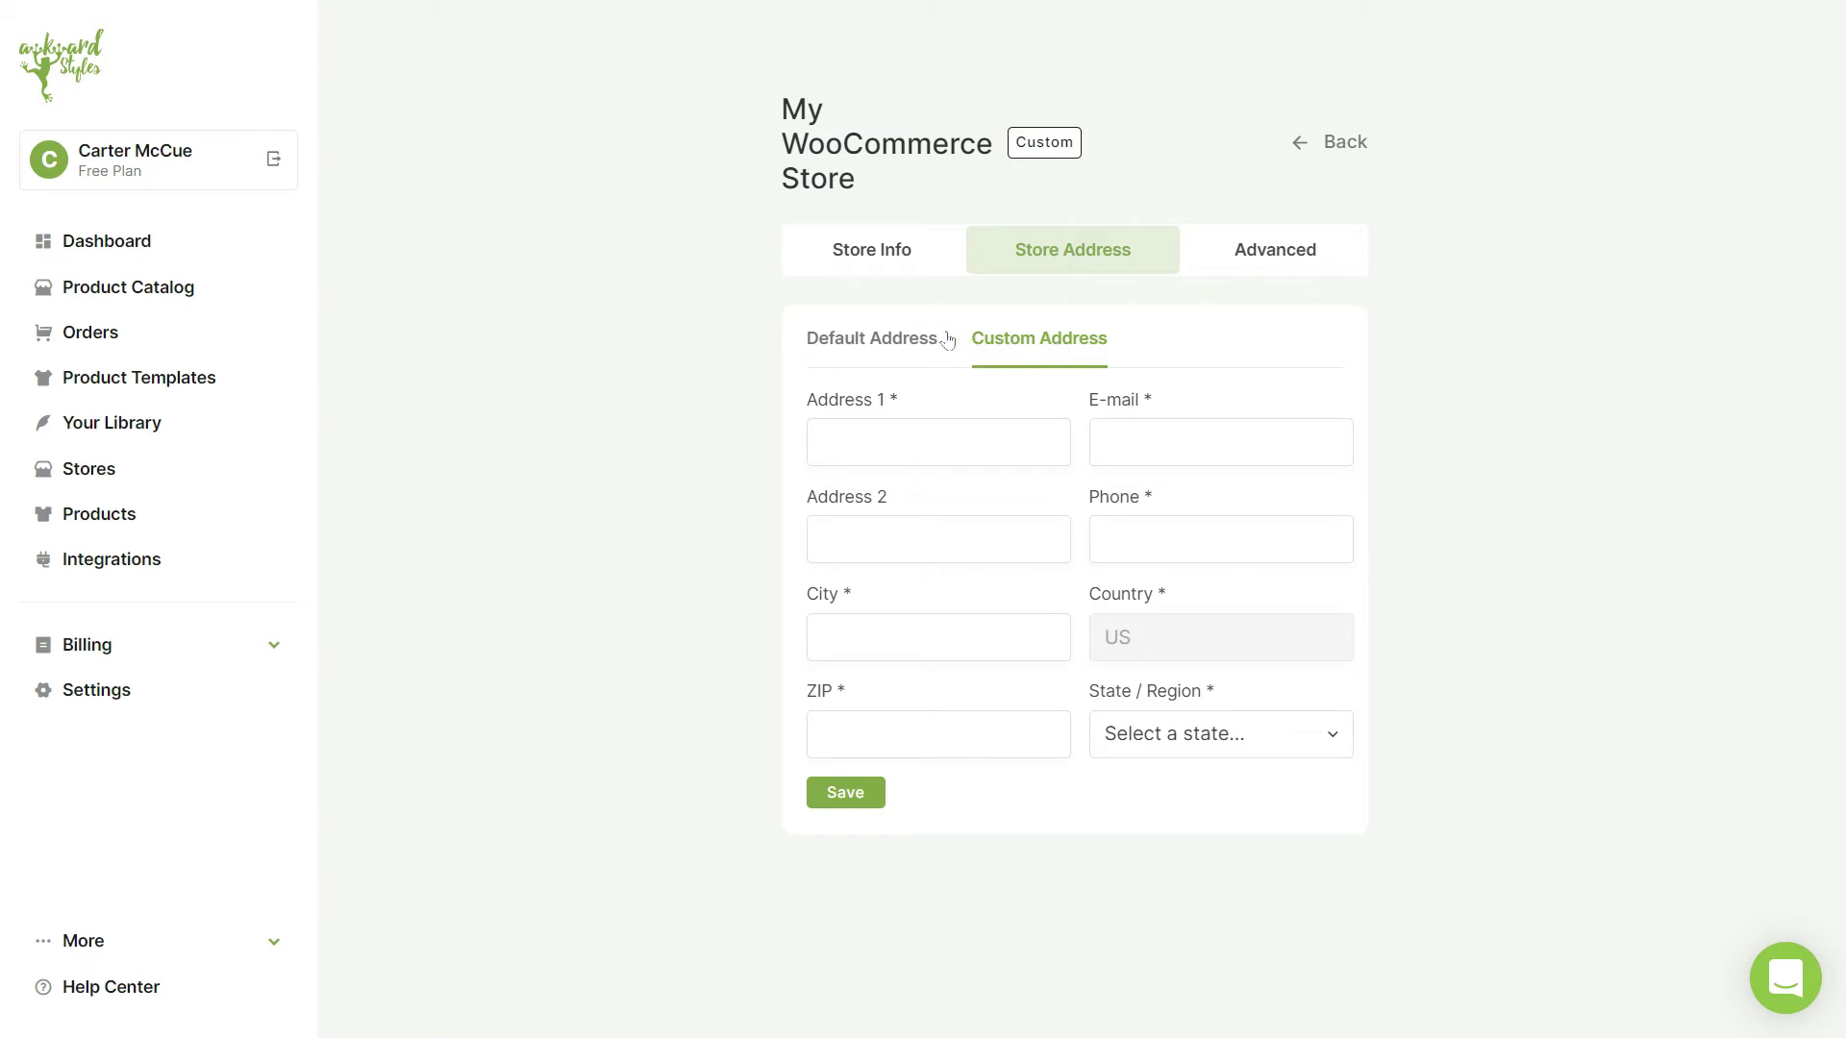
click(870, 337)
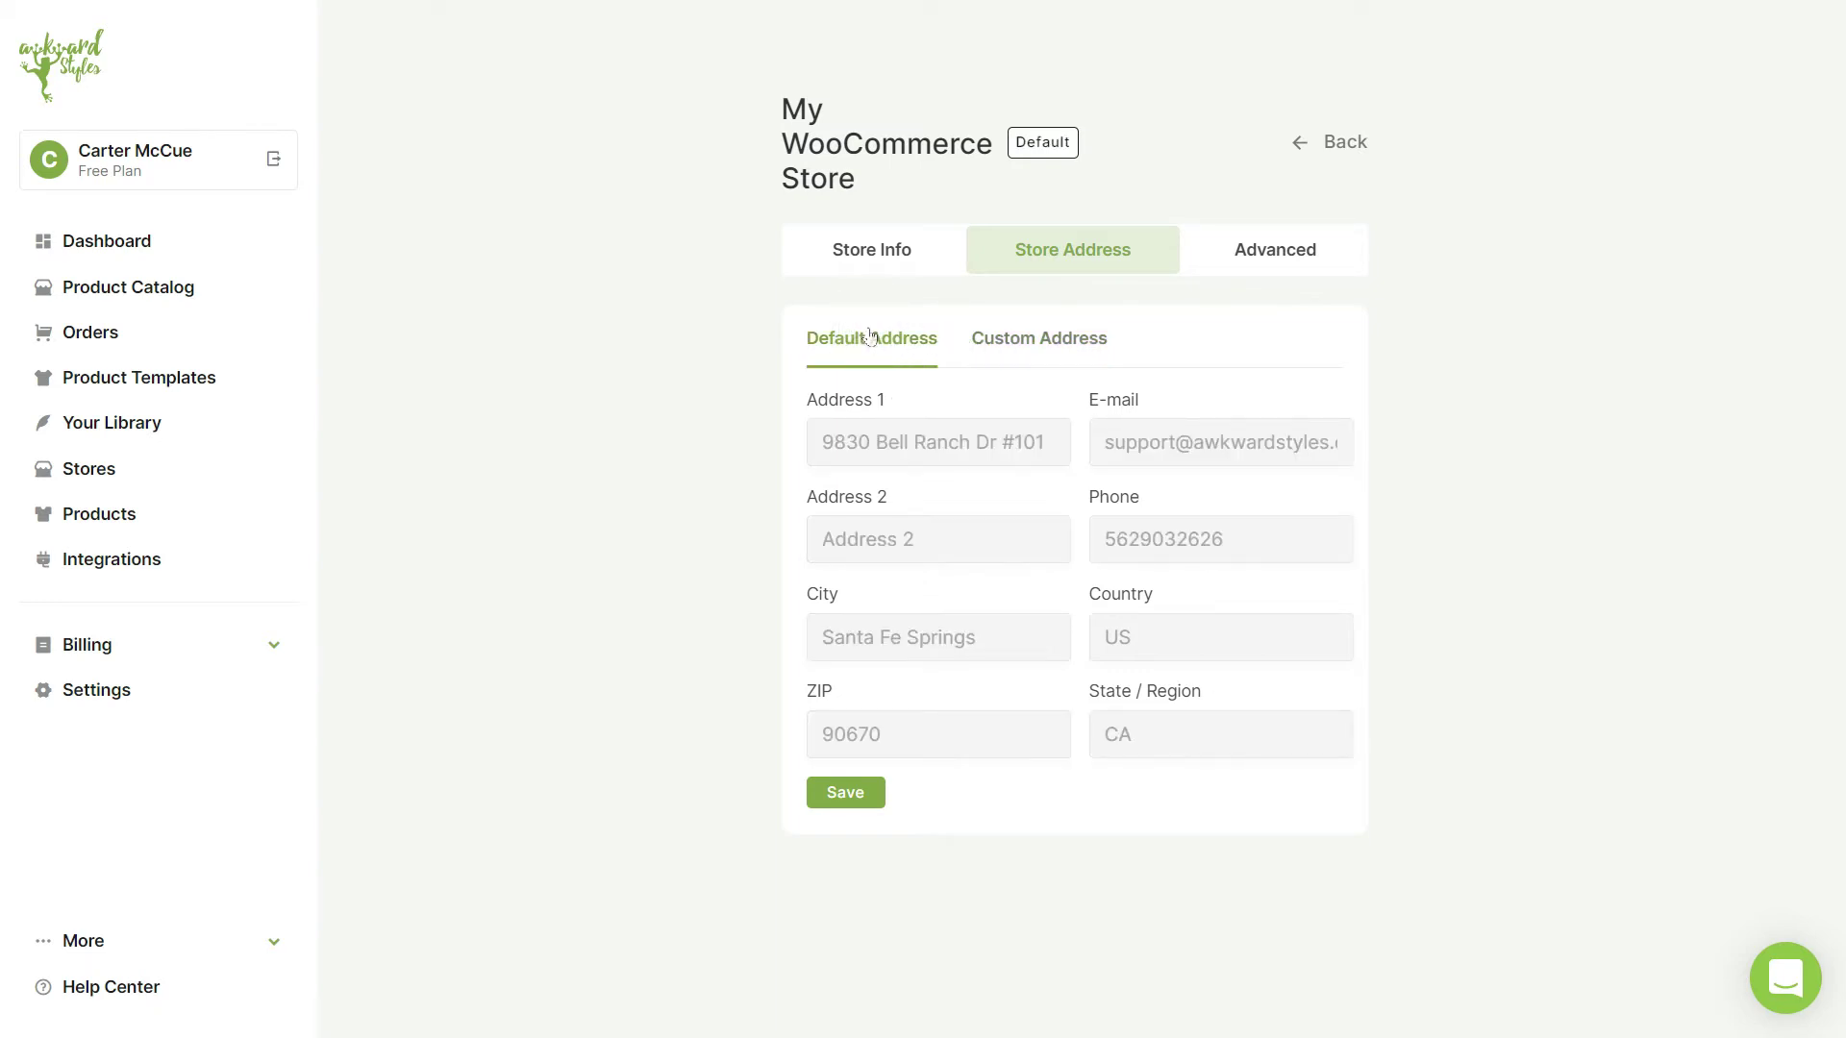
Save advanced settings: 45% markup, automatic order confirmation, imperial formats, product alternatives on.
click(1240, 257)
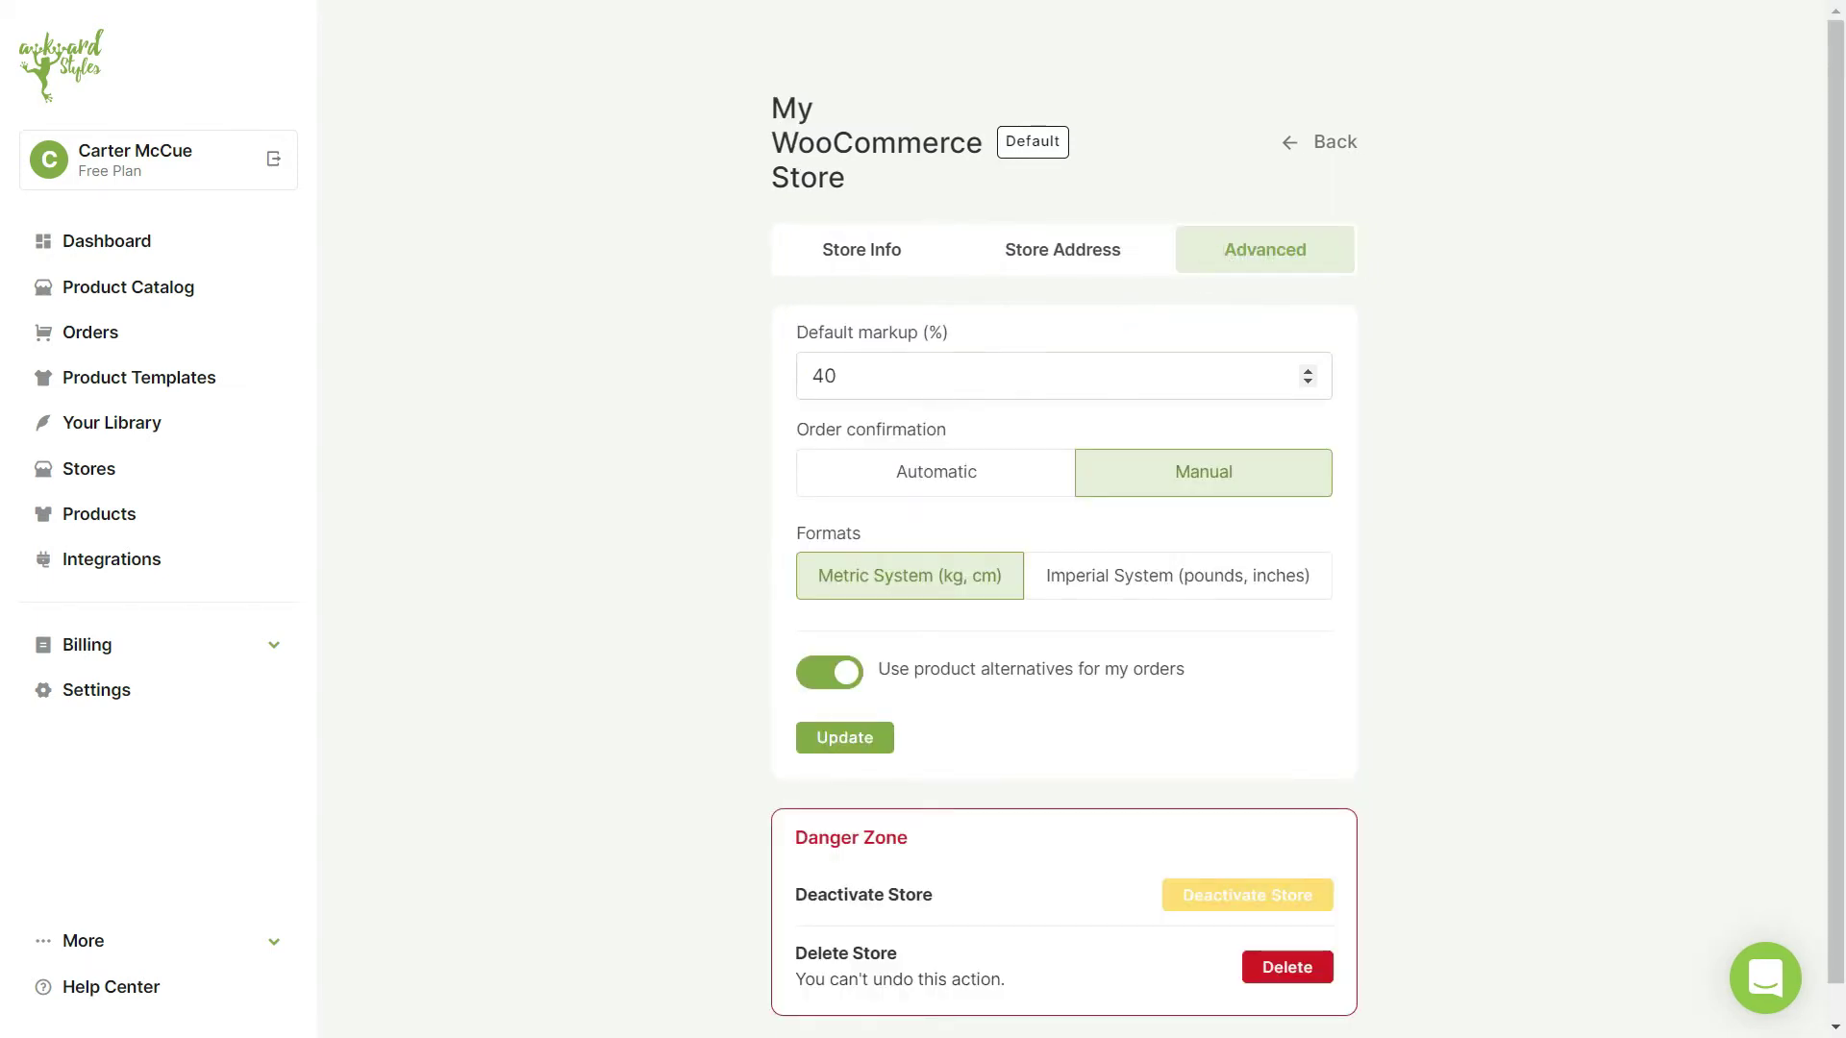
click(1023, 359)
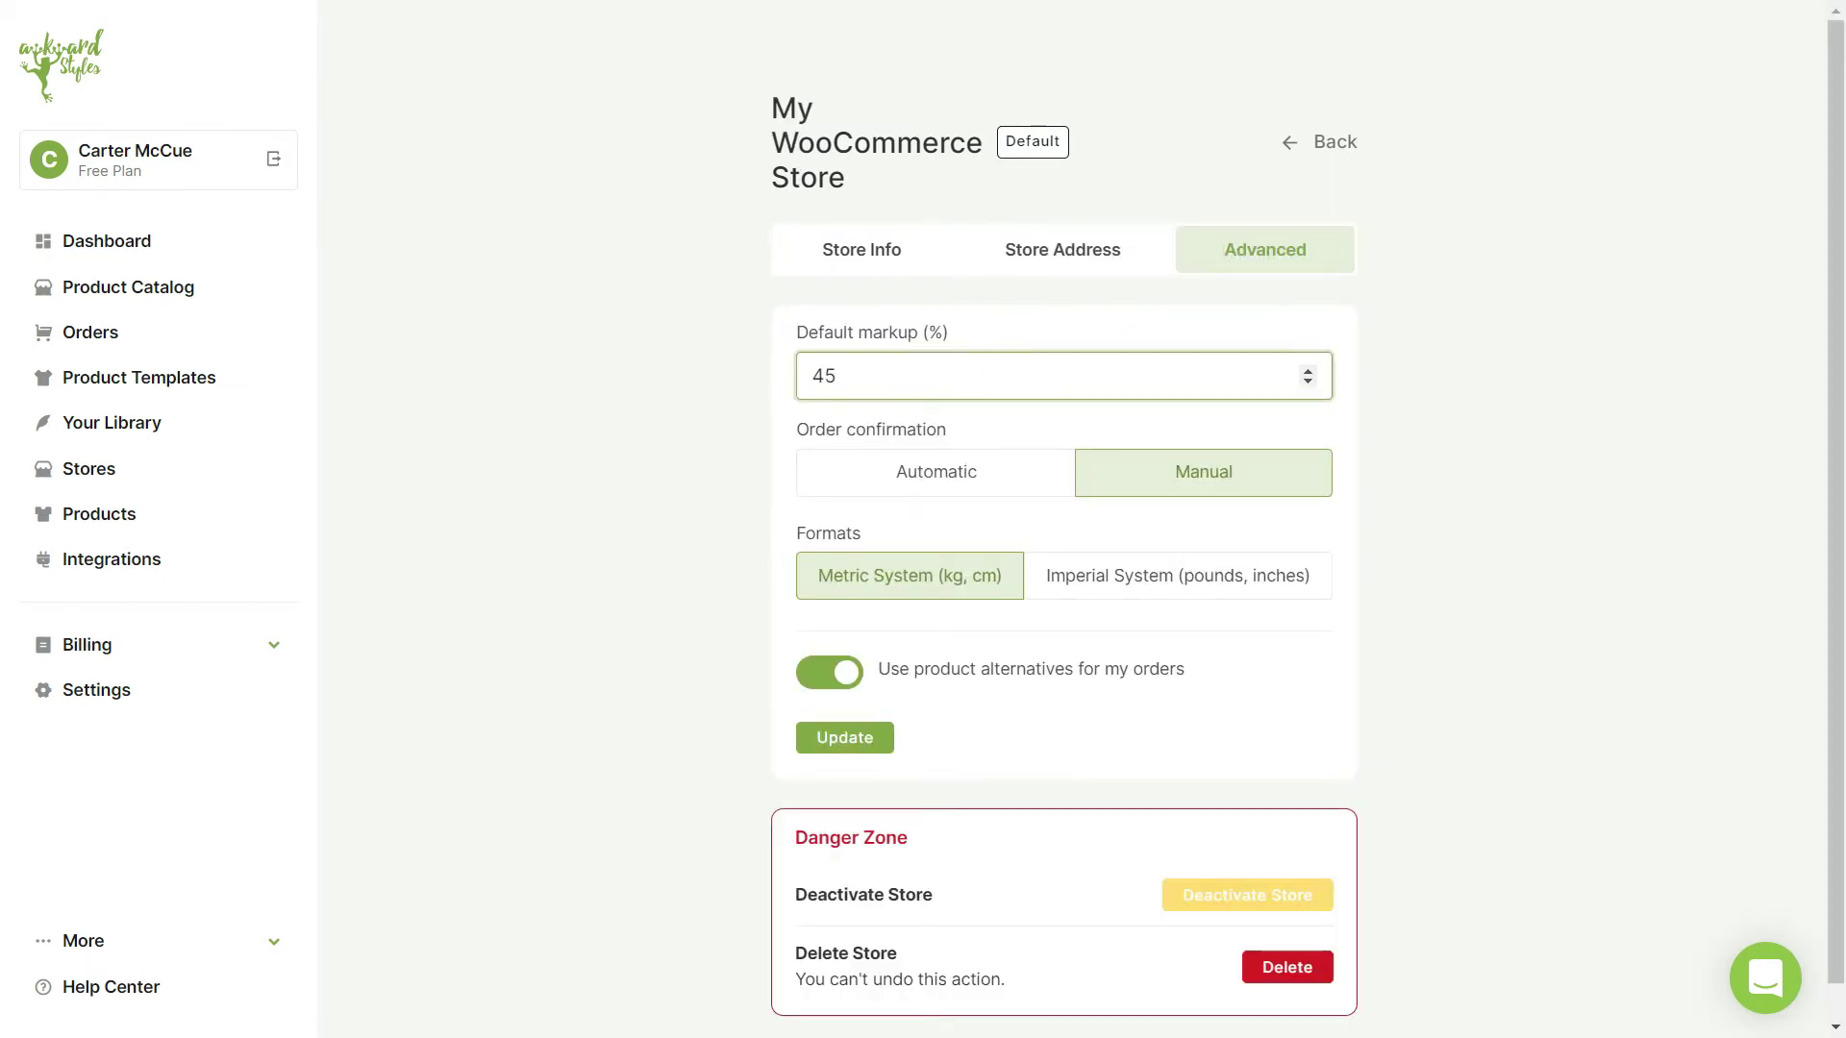
click(976, 471)
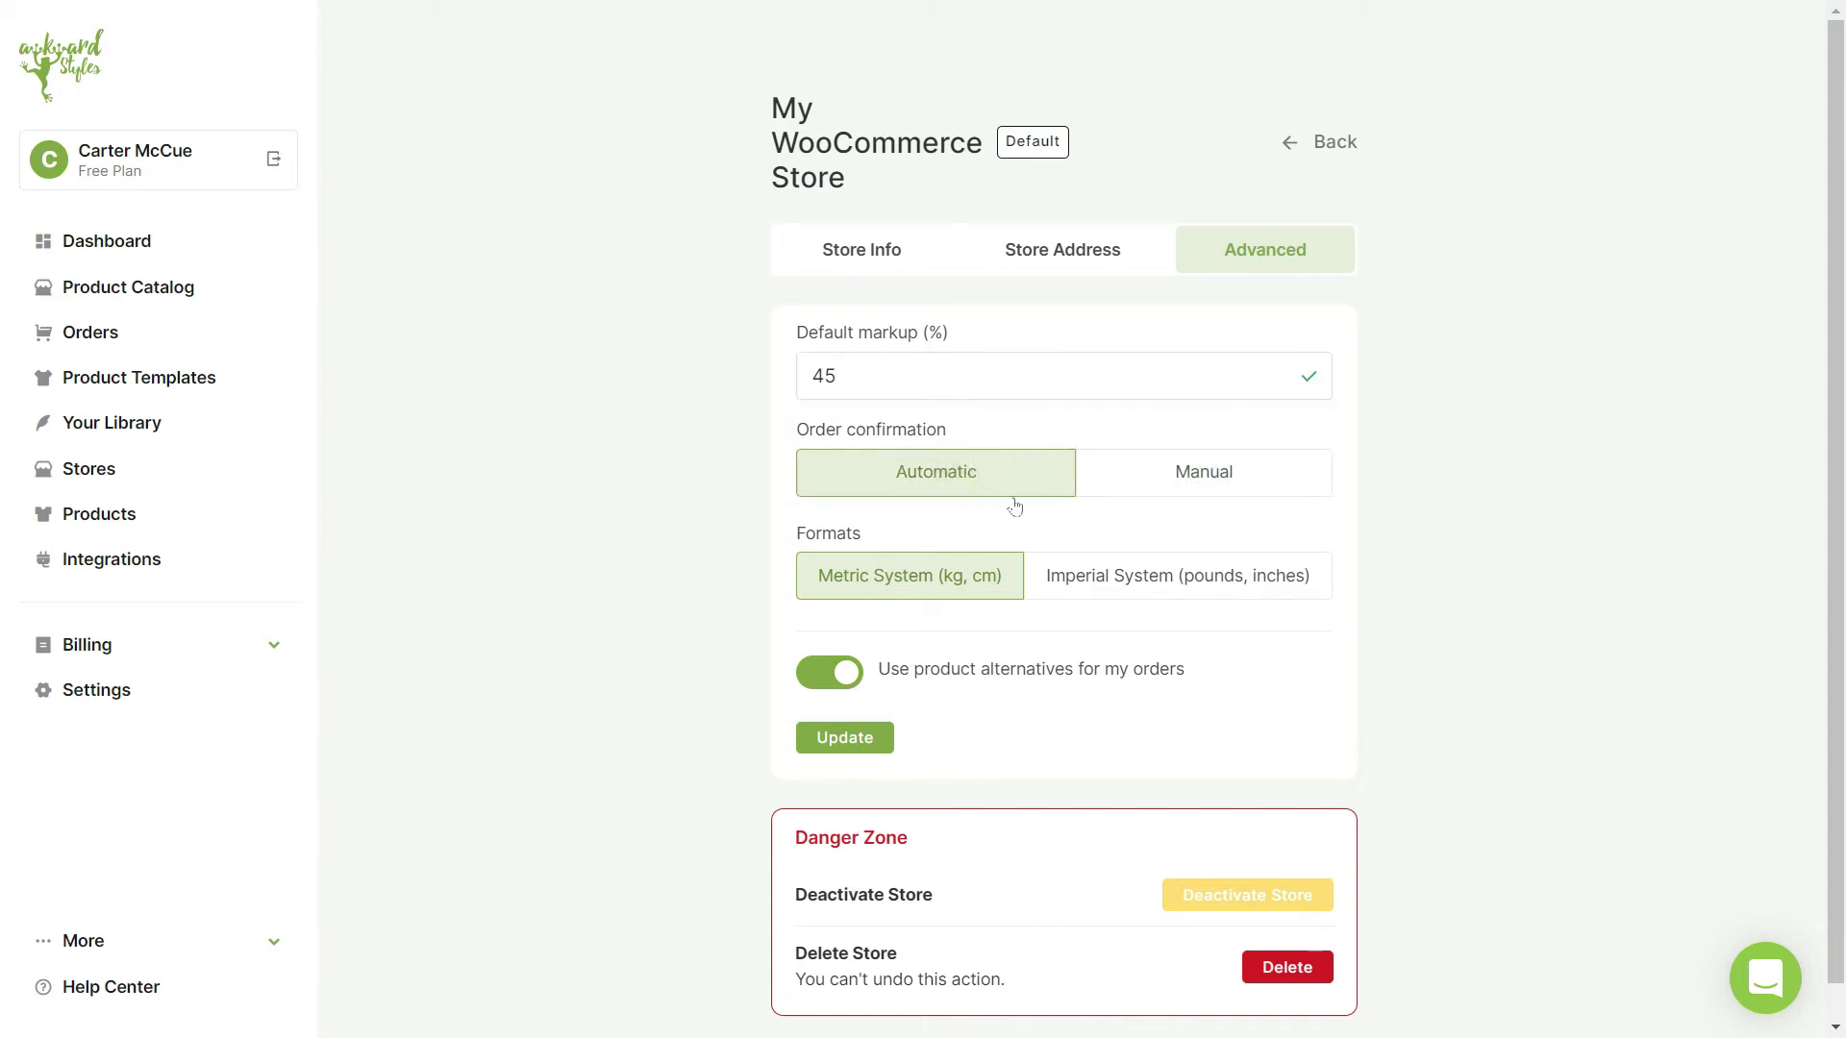
click(1121, 577)
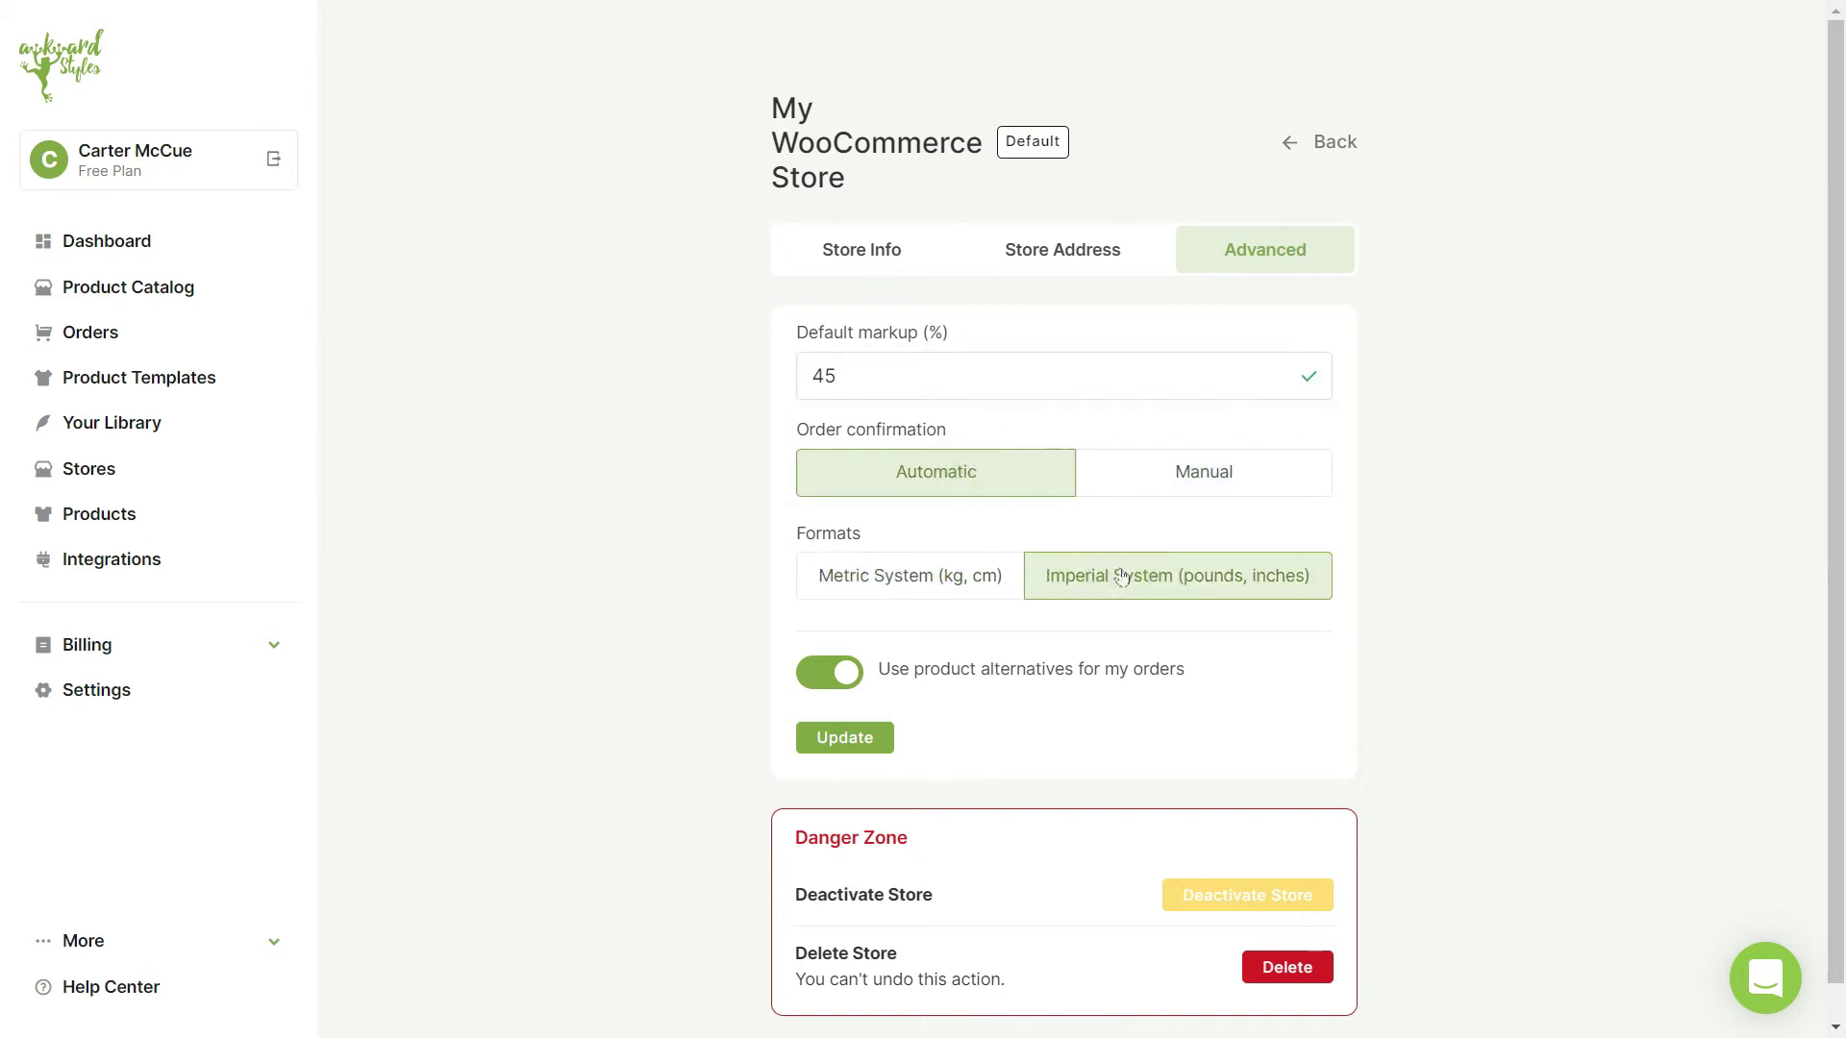
click(847, 673)
click(846, 673)
click(858, 750)
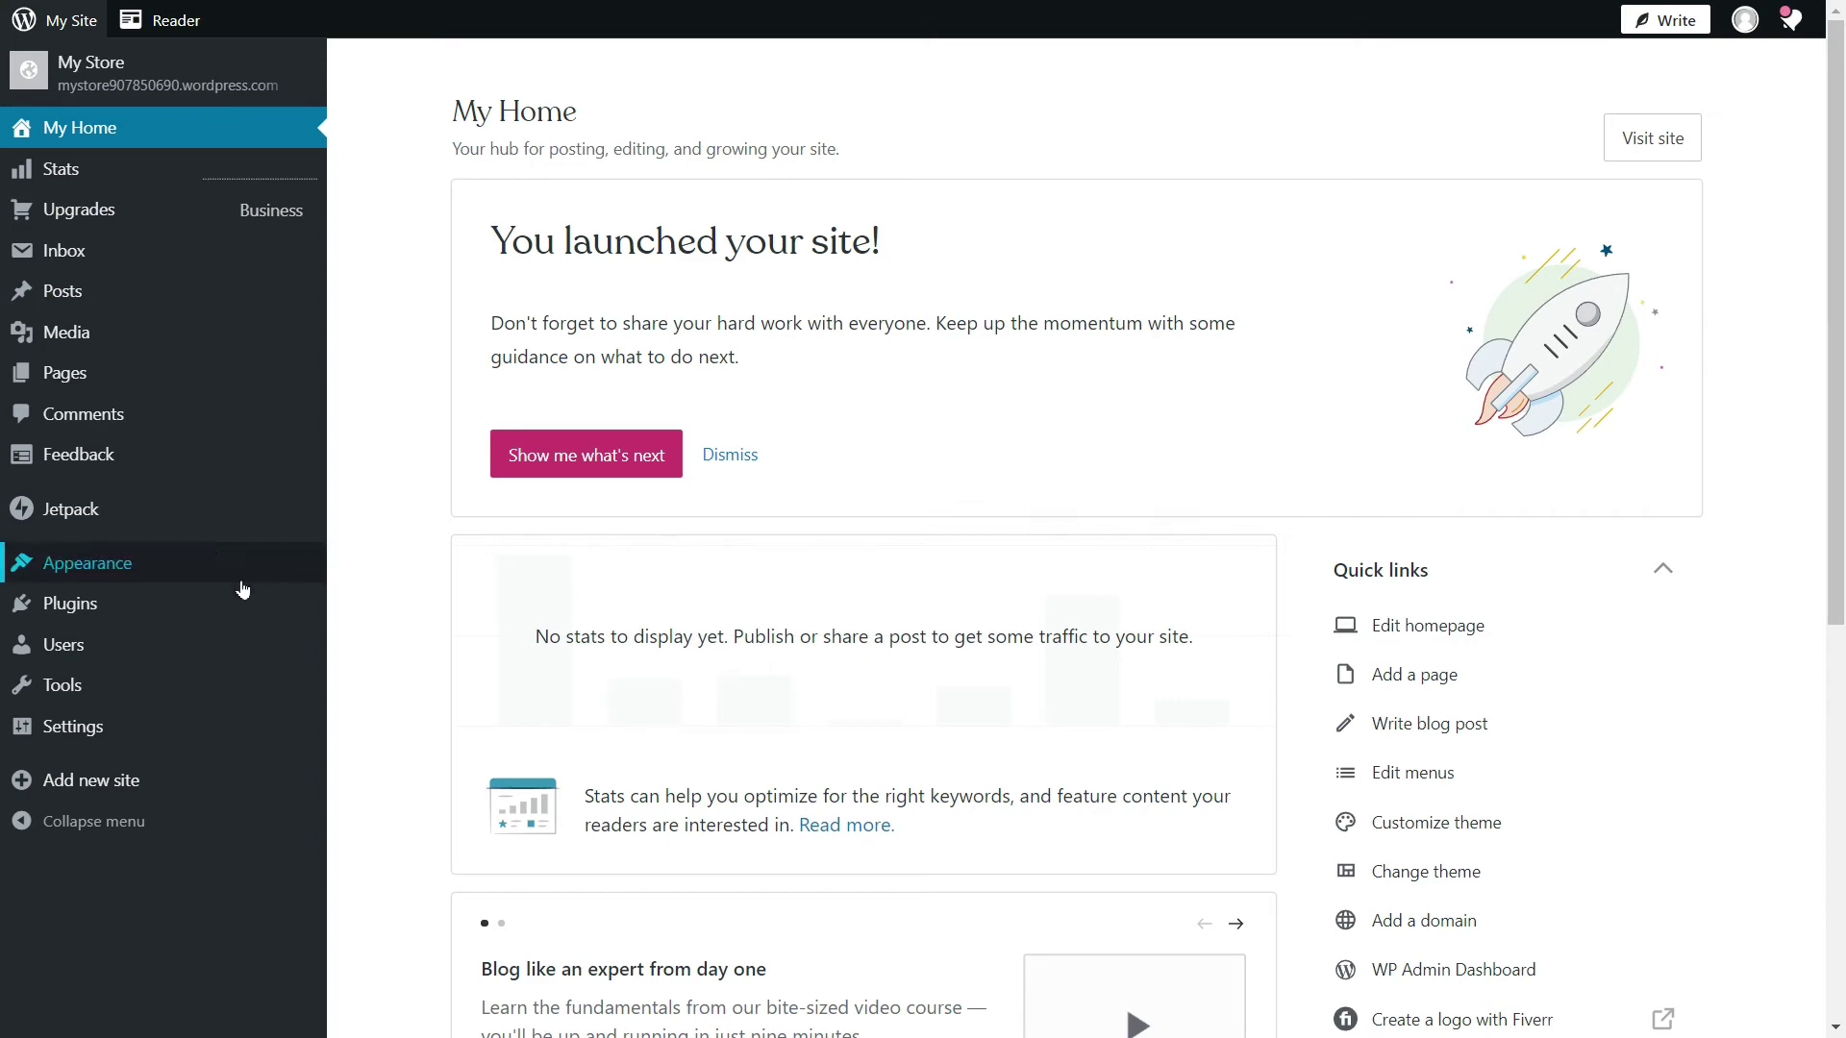
Install and activate the WooCommerce plugin, accepting the move to a staging subdomain.
click(206, 606)
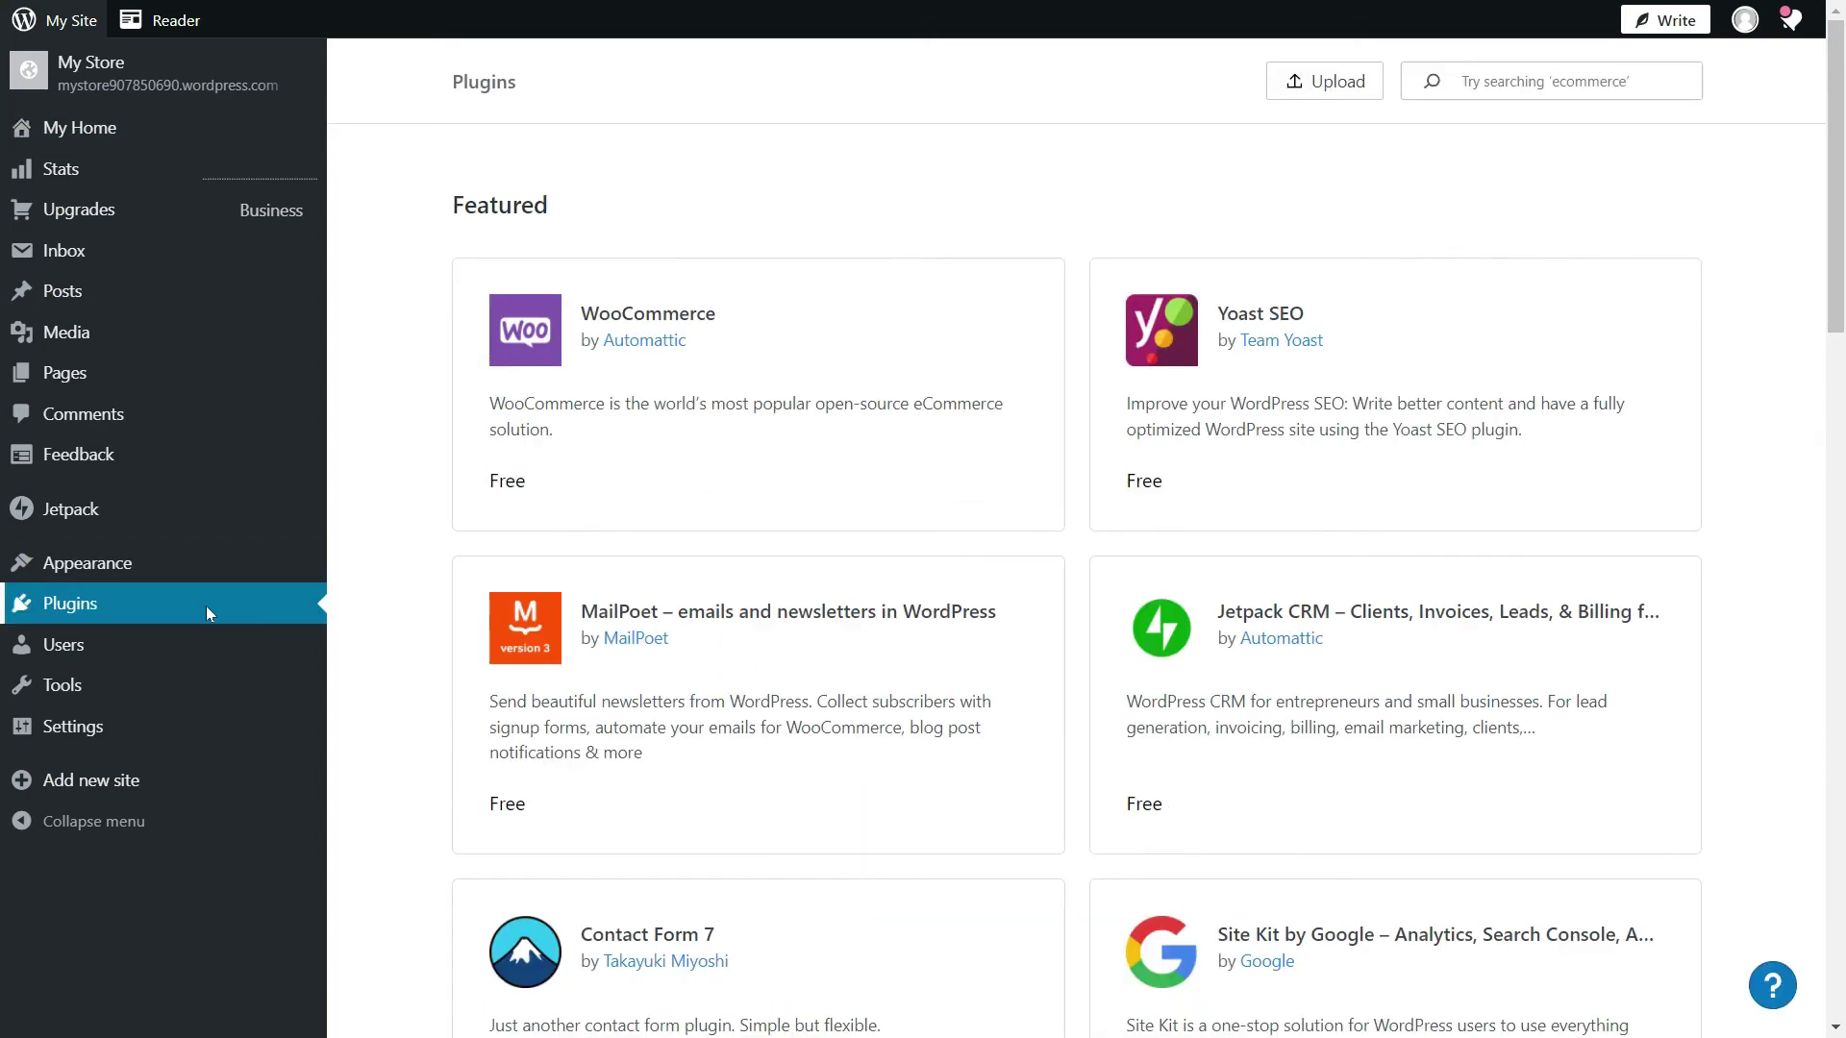
click(700, 383)
click(1394, 405)
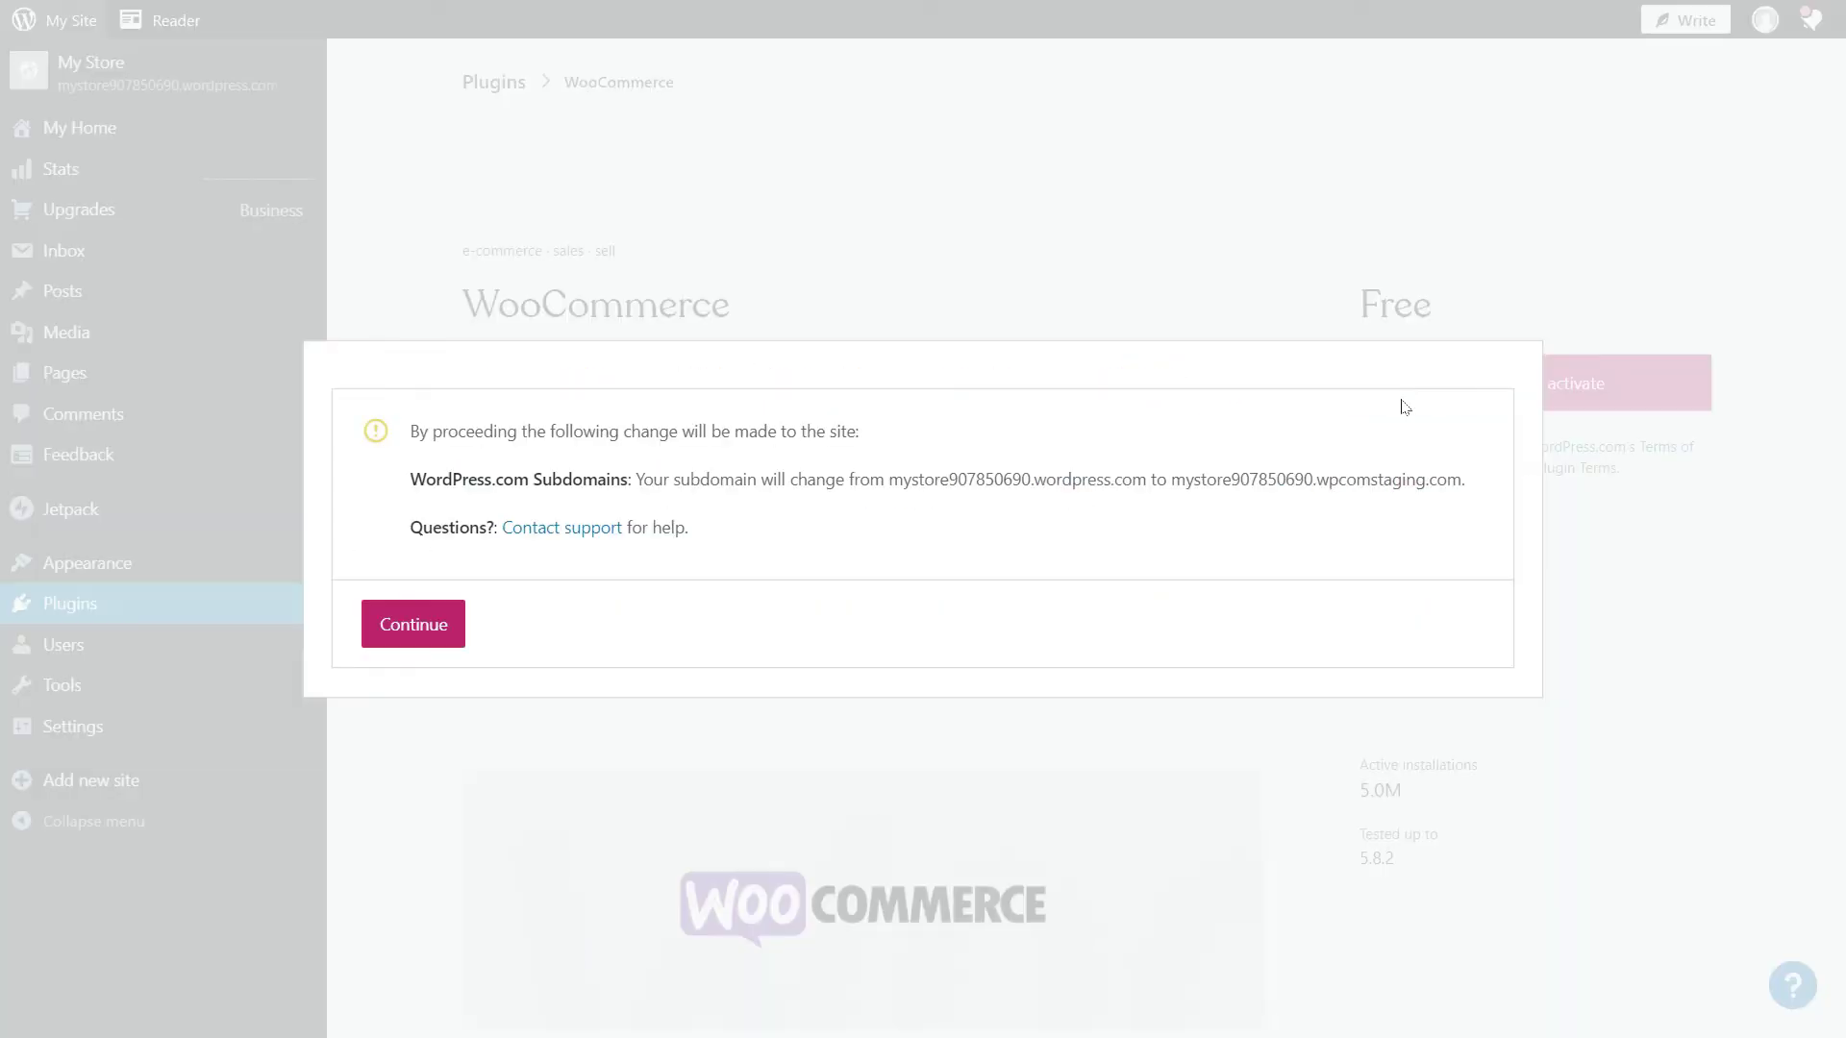
click(412, 625)
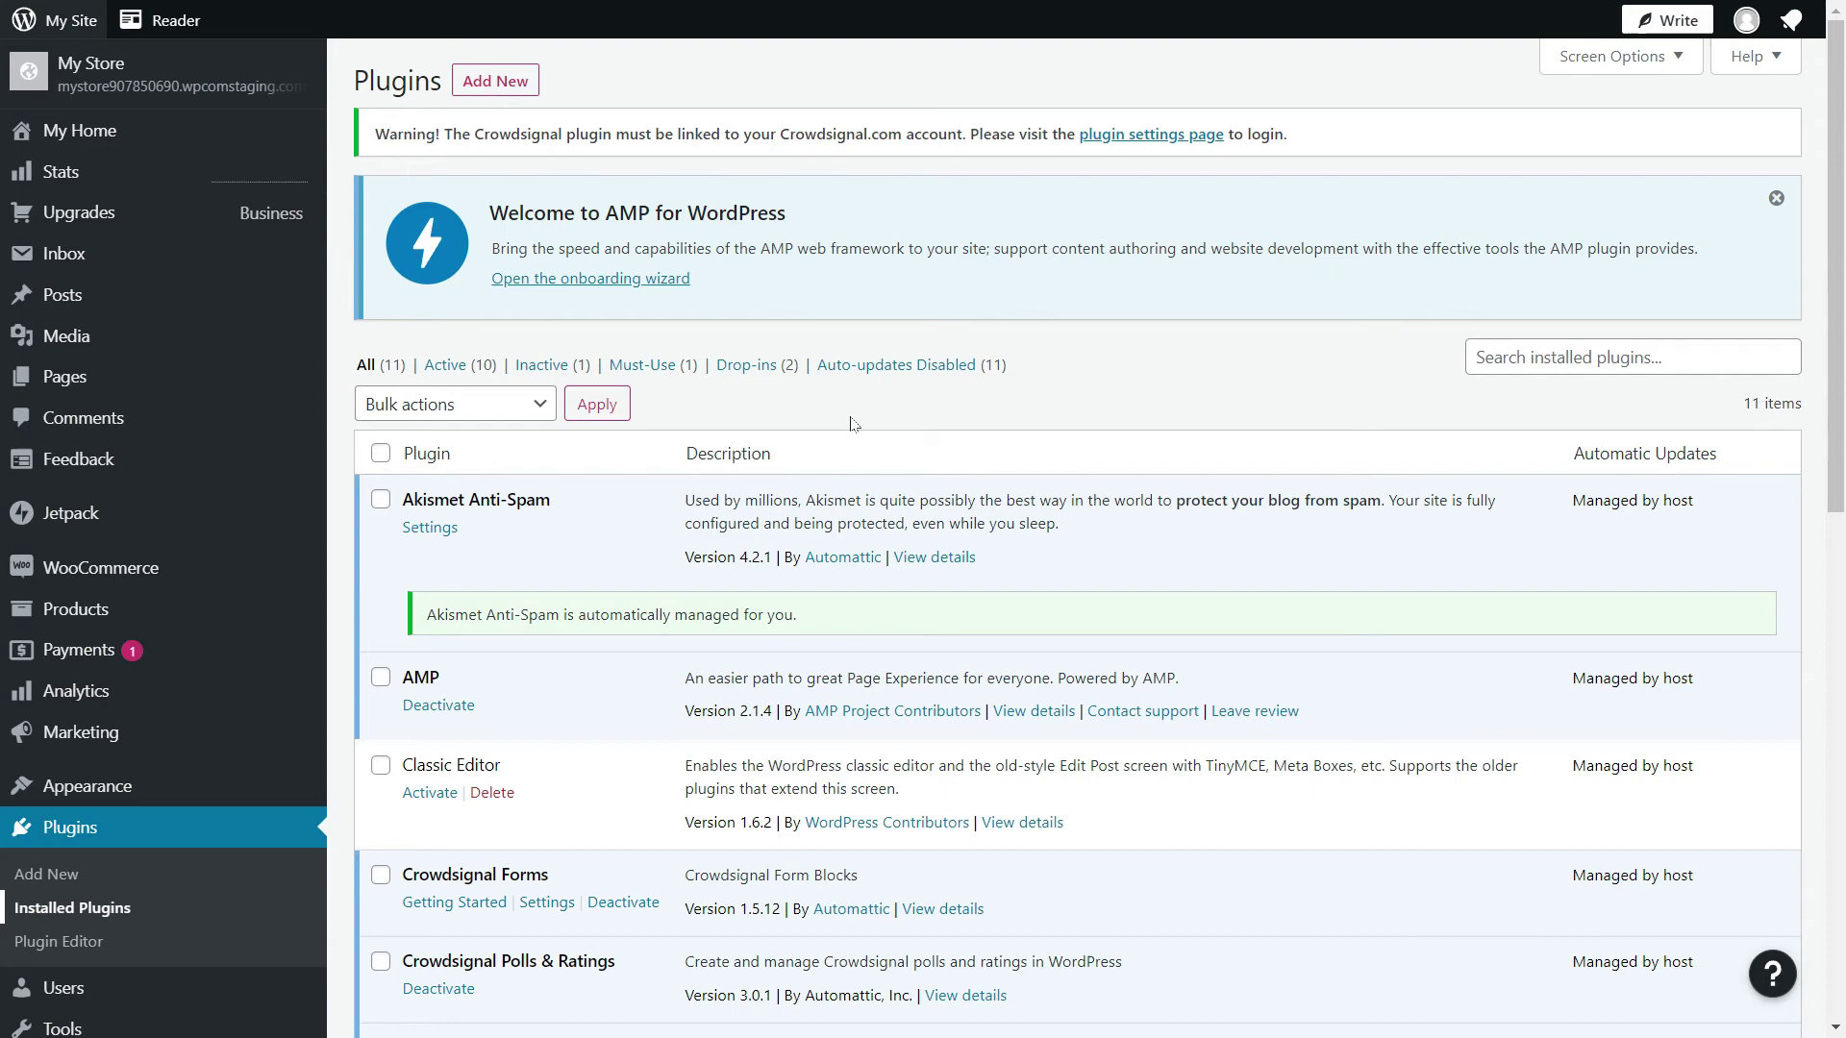
Tick 'Enable the legacy REST API' under WooCommerce Advanced > Legacy API and save.
mouse_move(258, 579)
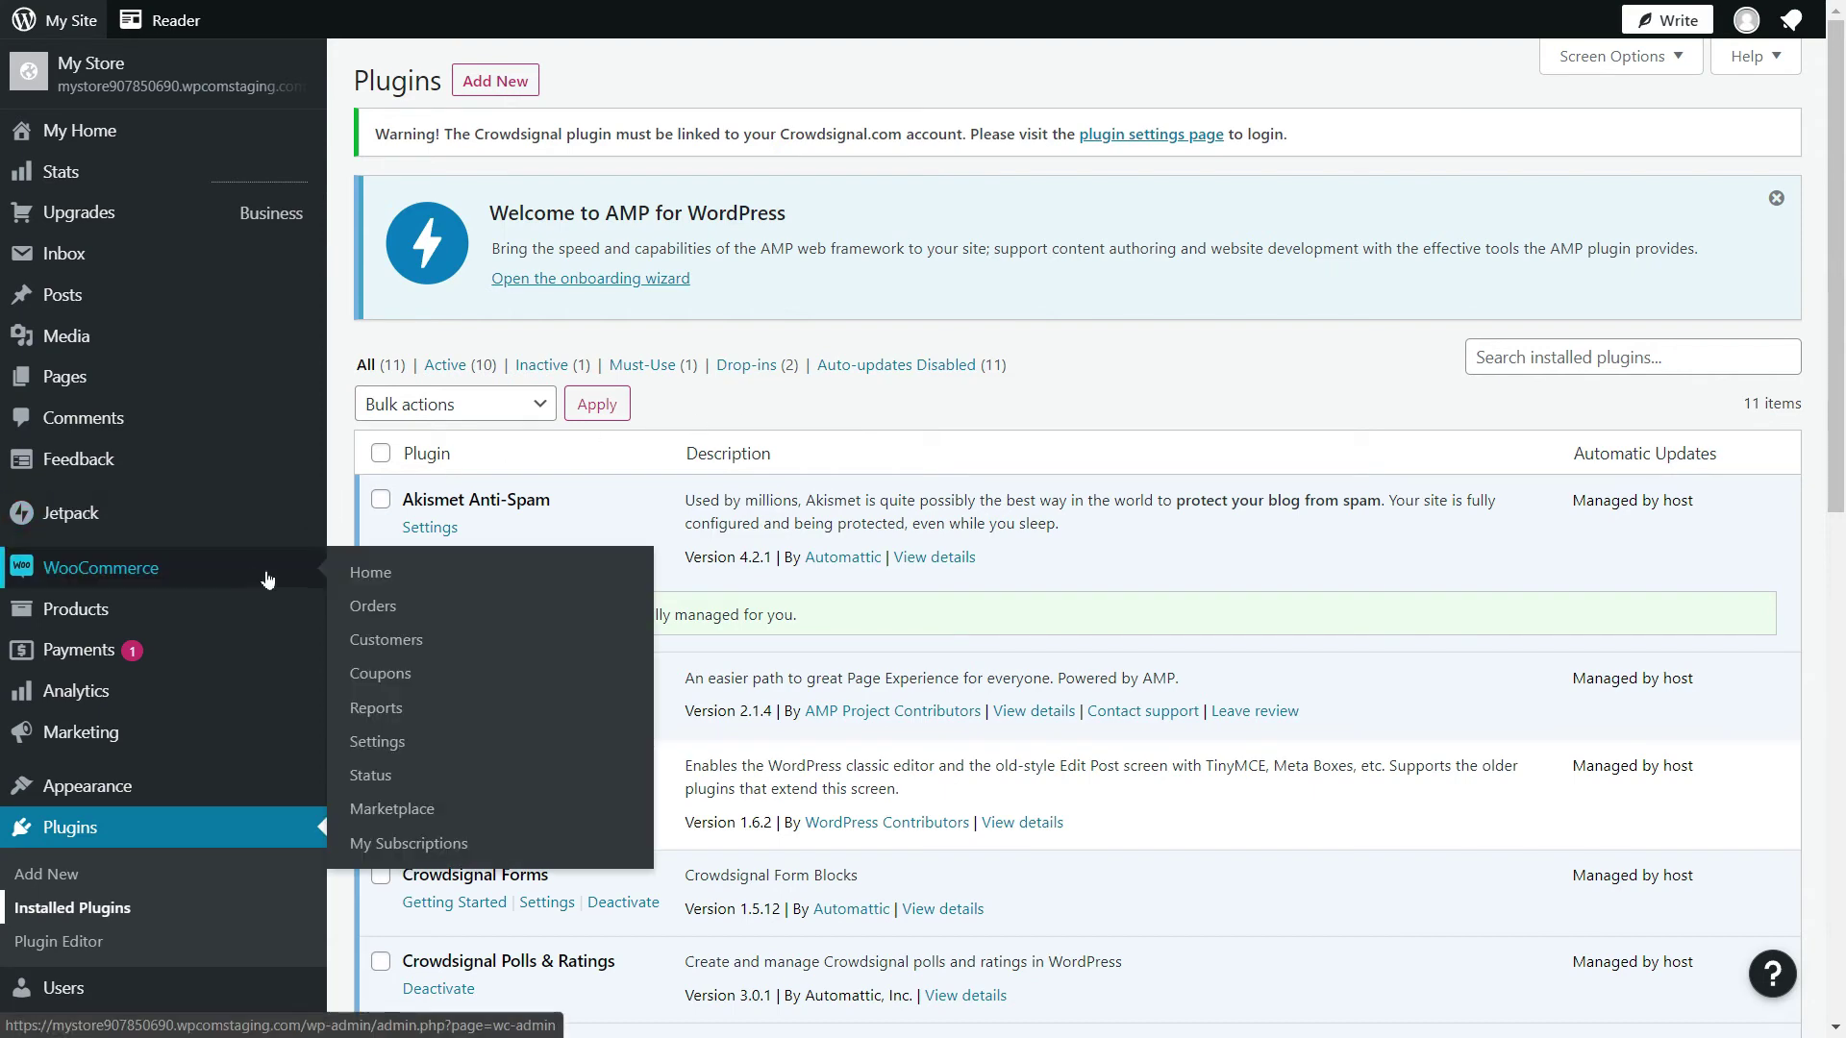
click(424, 743)
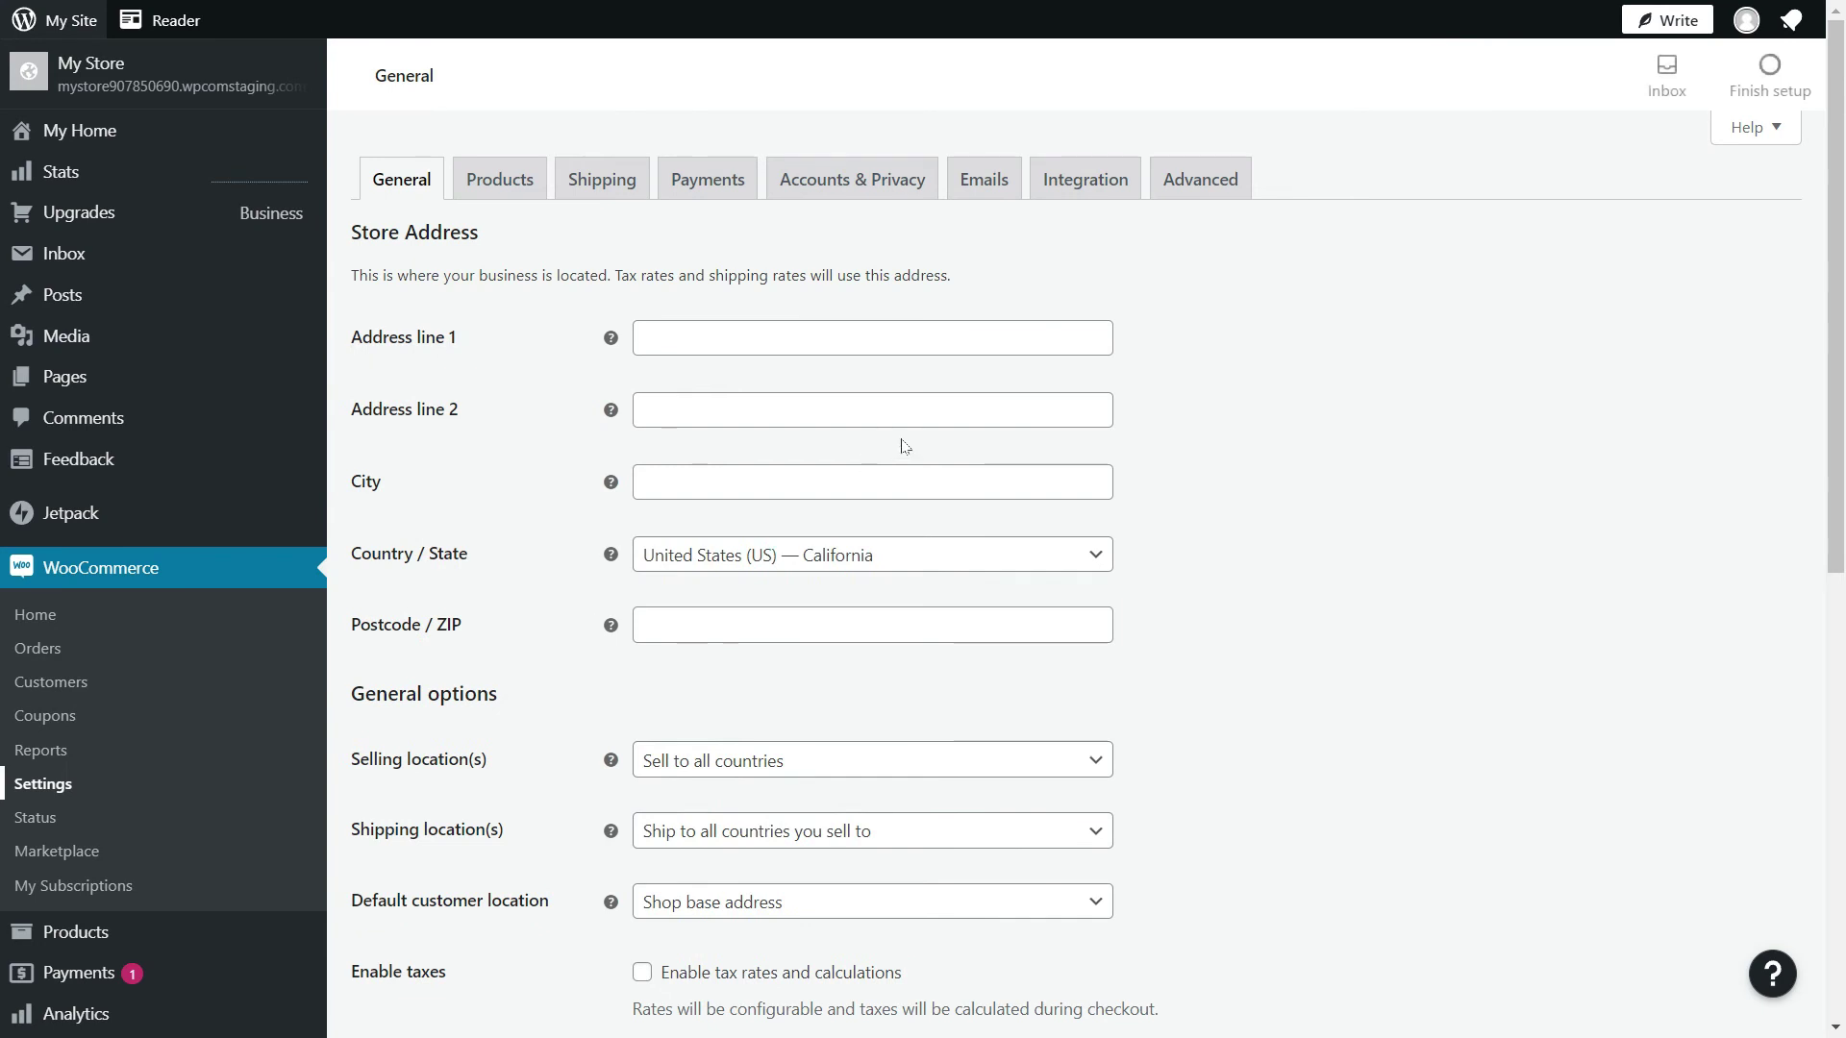
click(1229, 188)
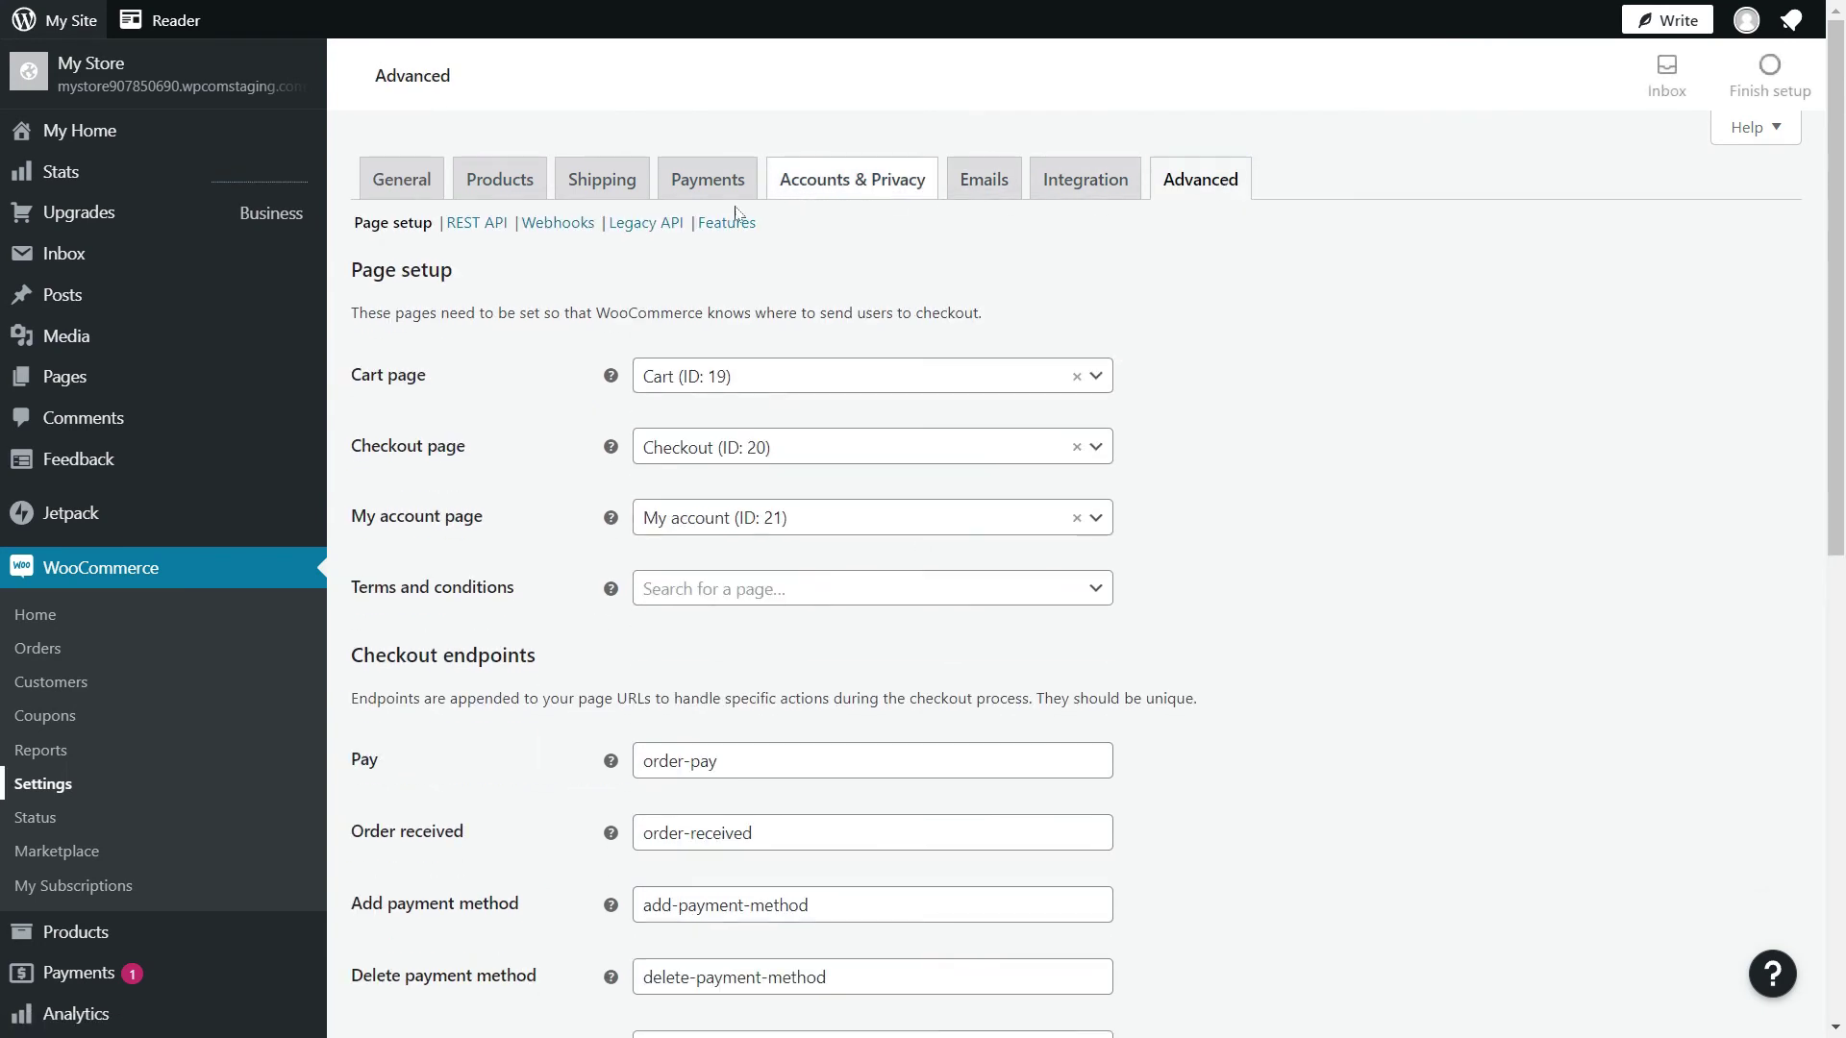
click(646, 223)
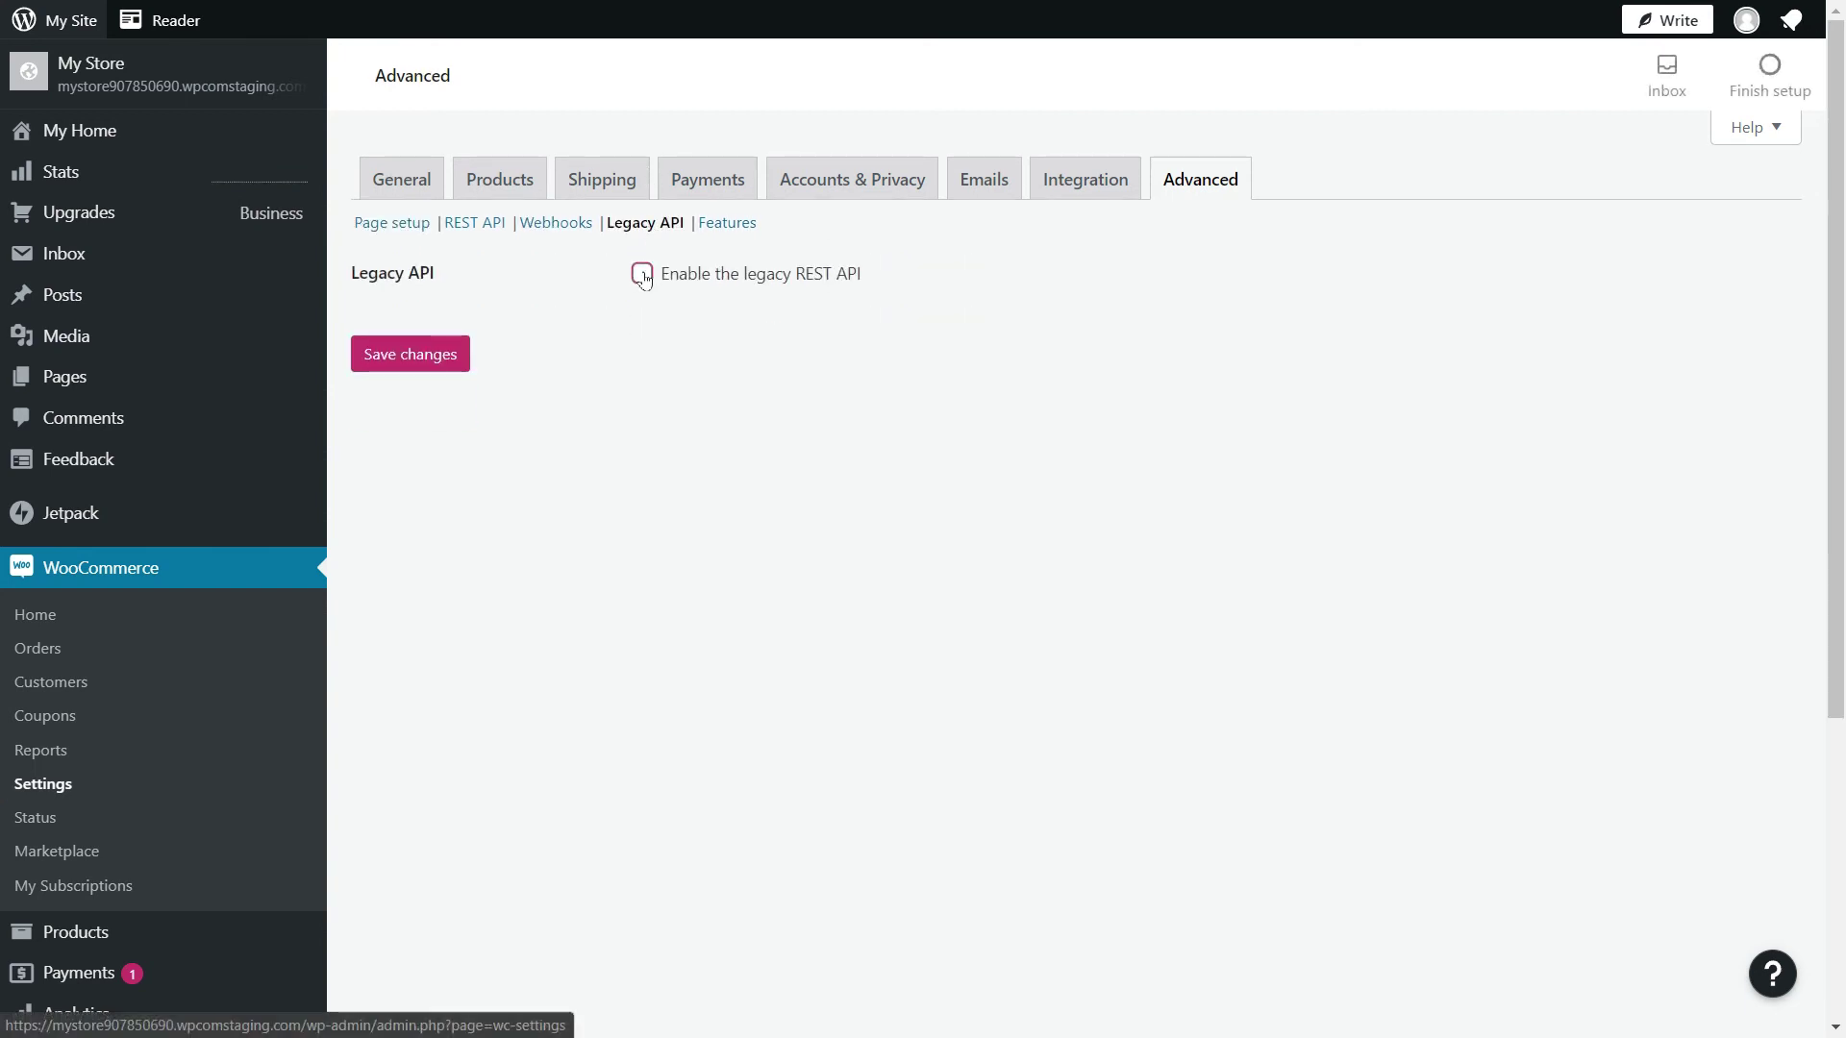
click(642, 275)
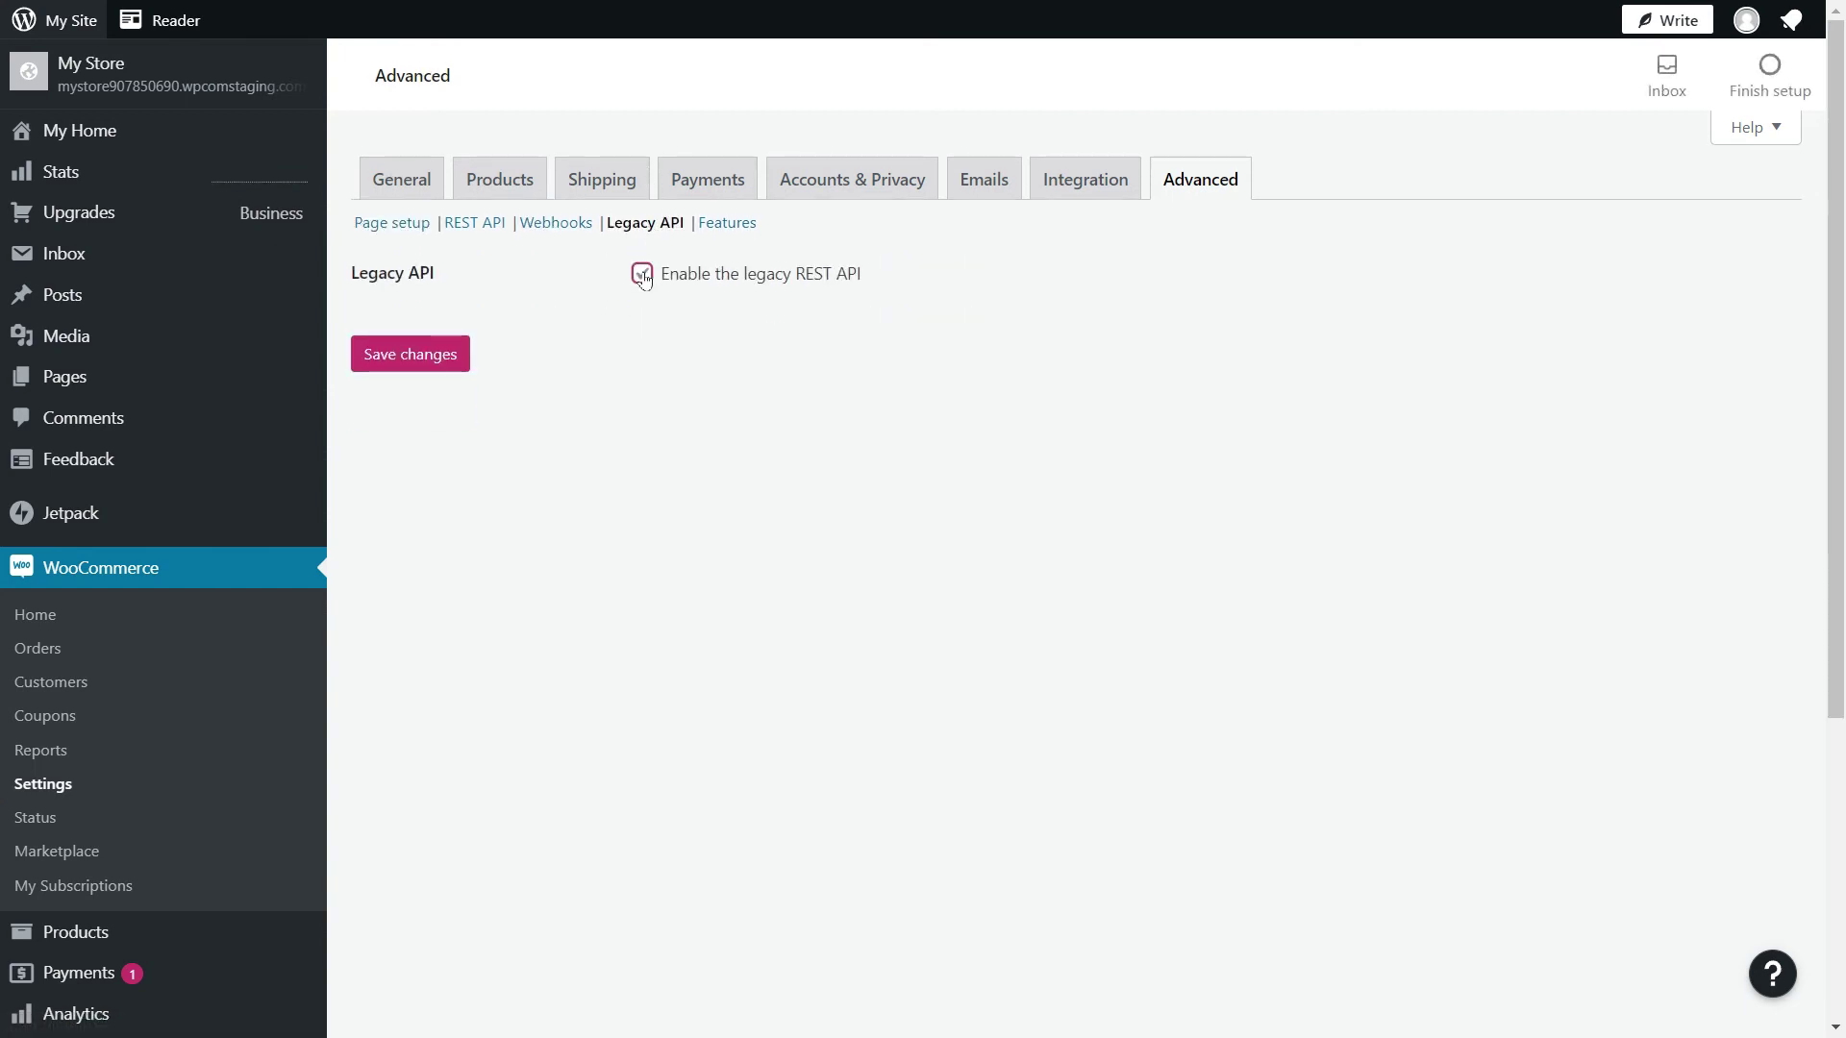
click(415, 371)
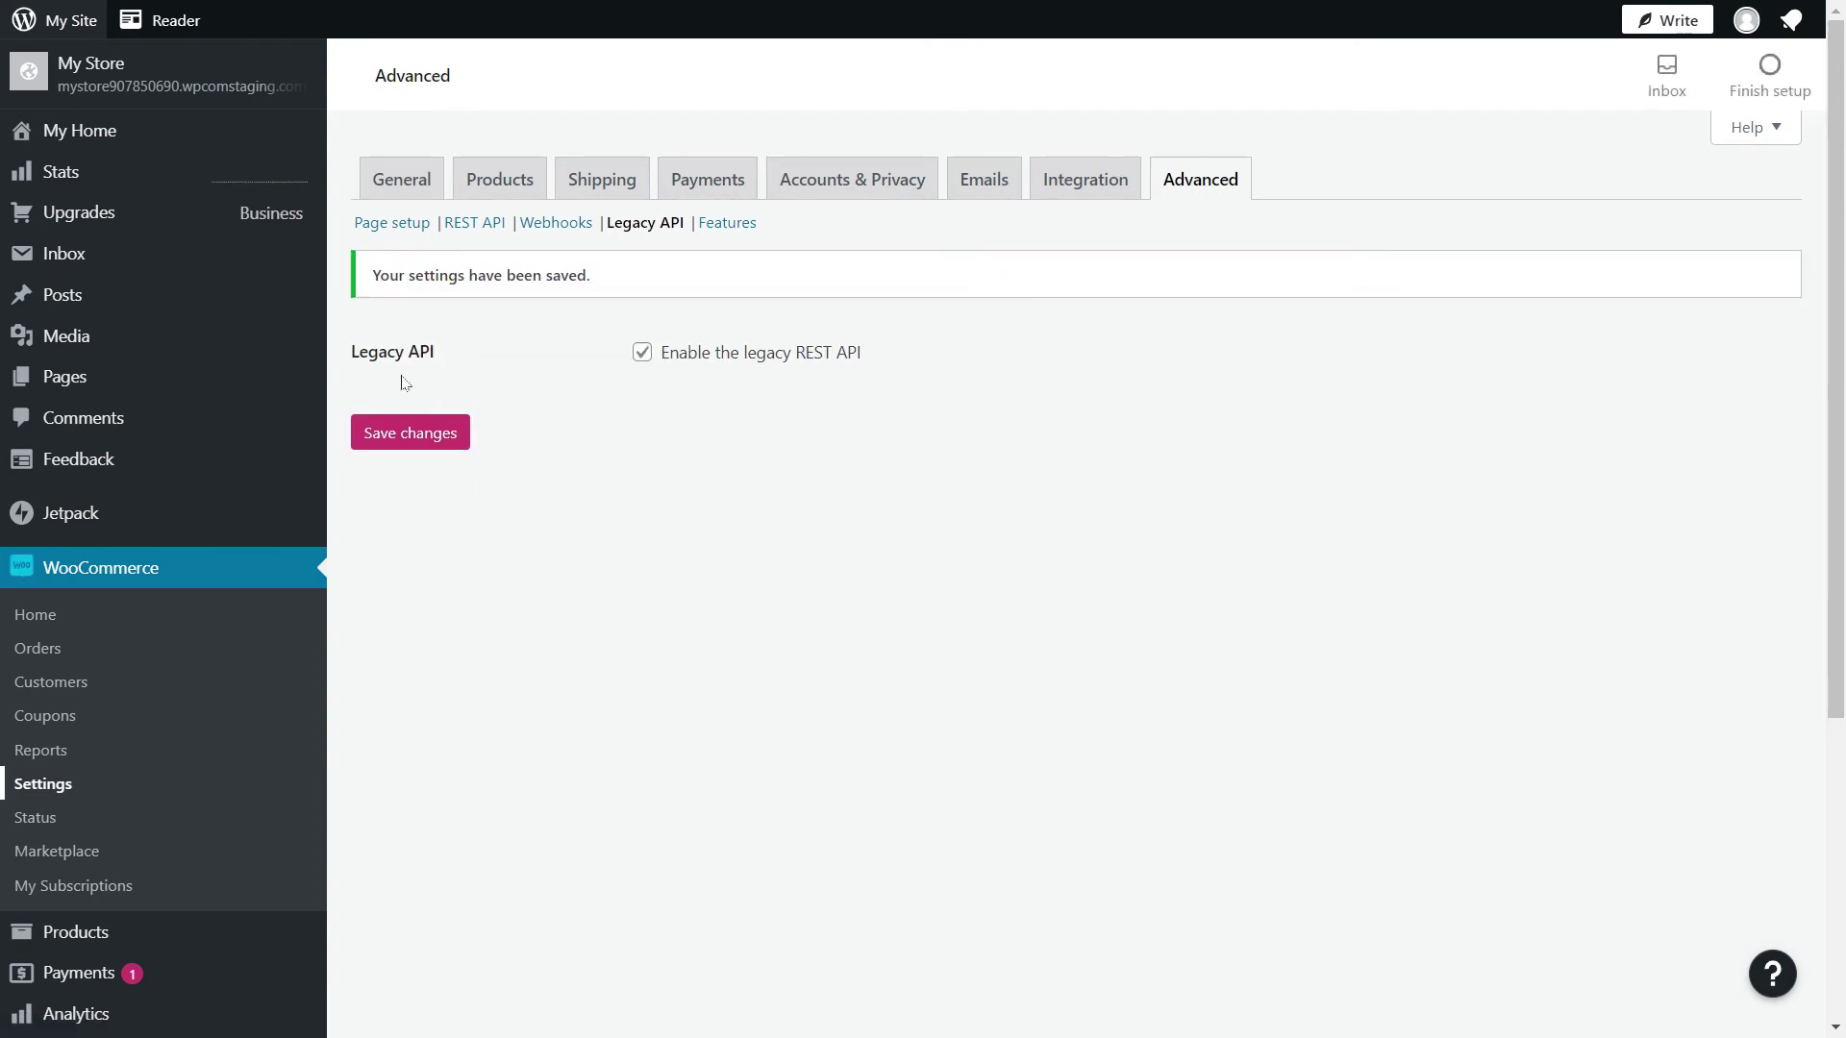
Change the site's permalink structure from Plain to Day and name and save.
scroll(164, 549, down, 5)
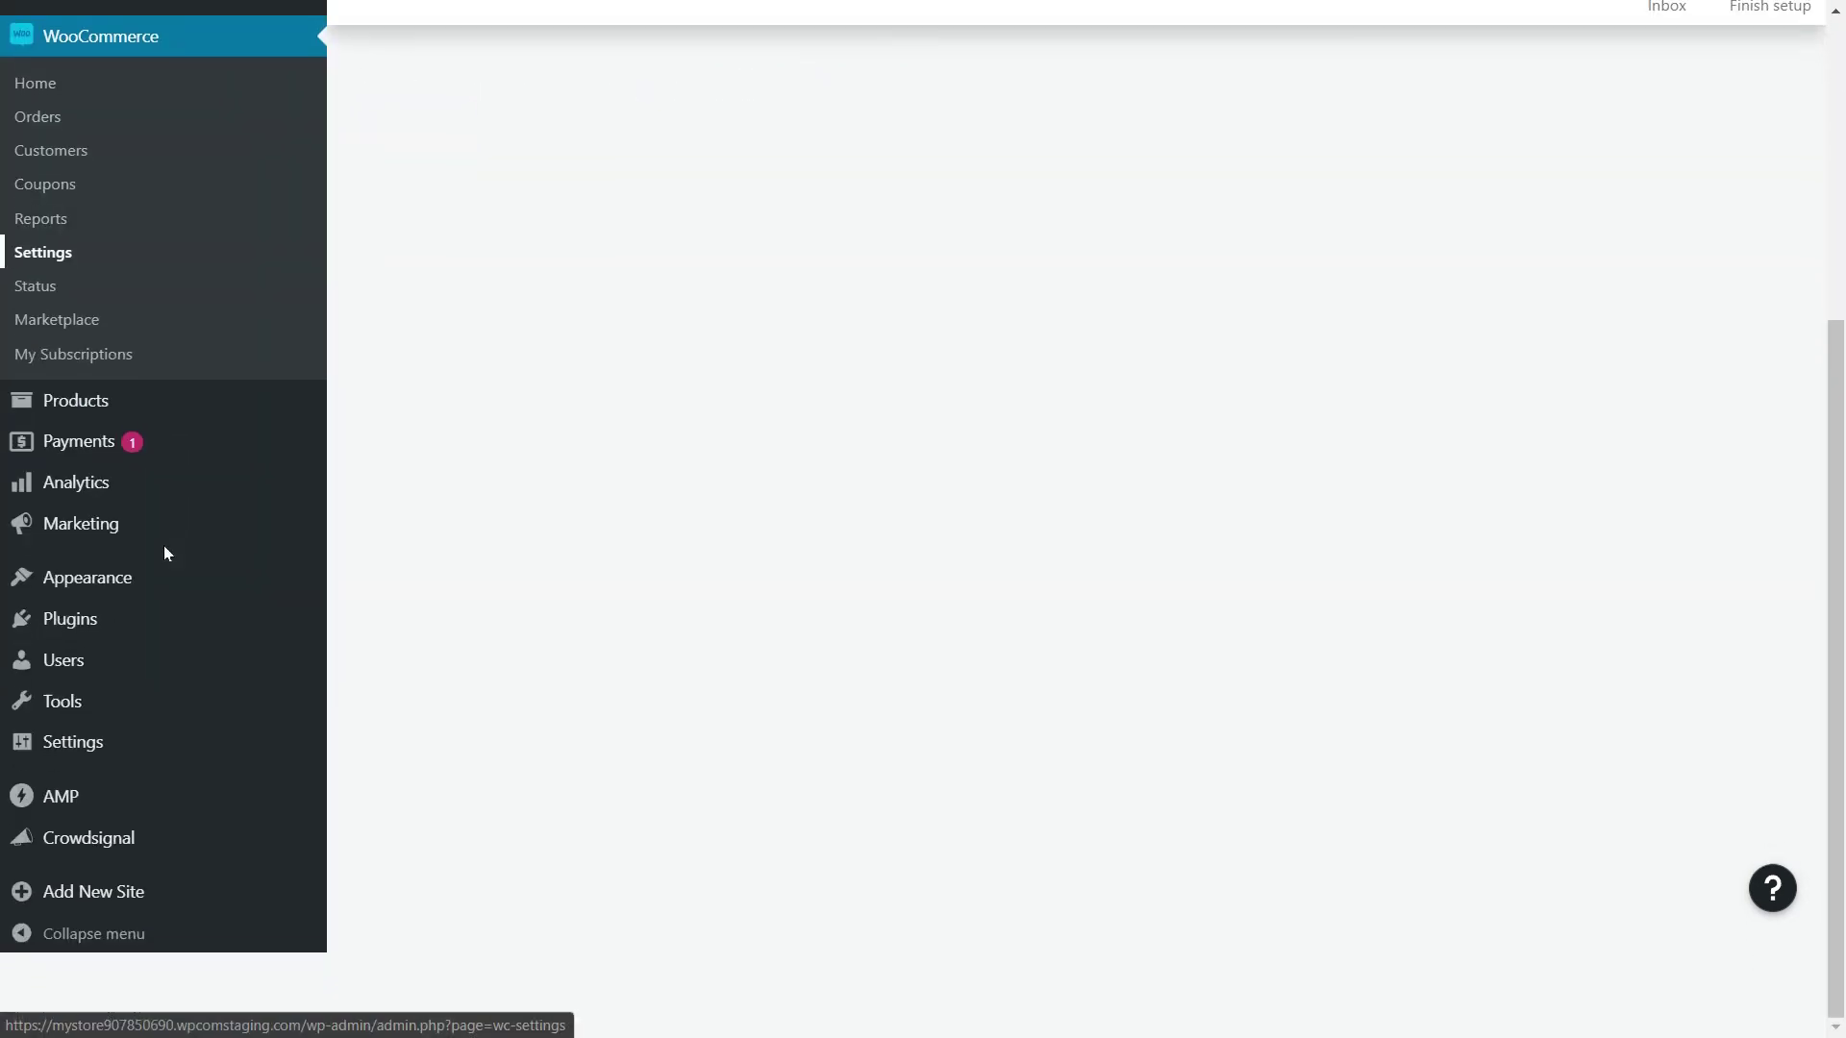
mouse_move(243, 845)
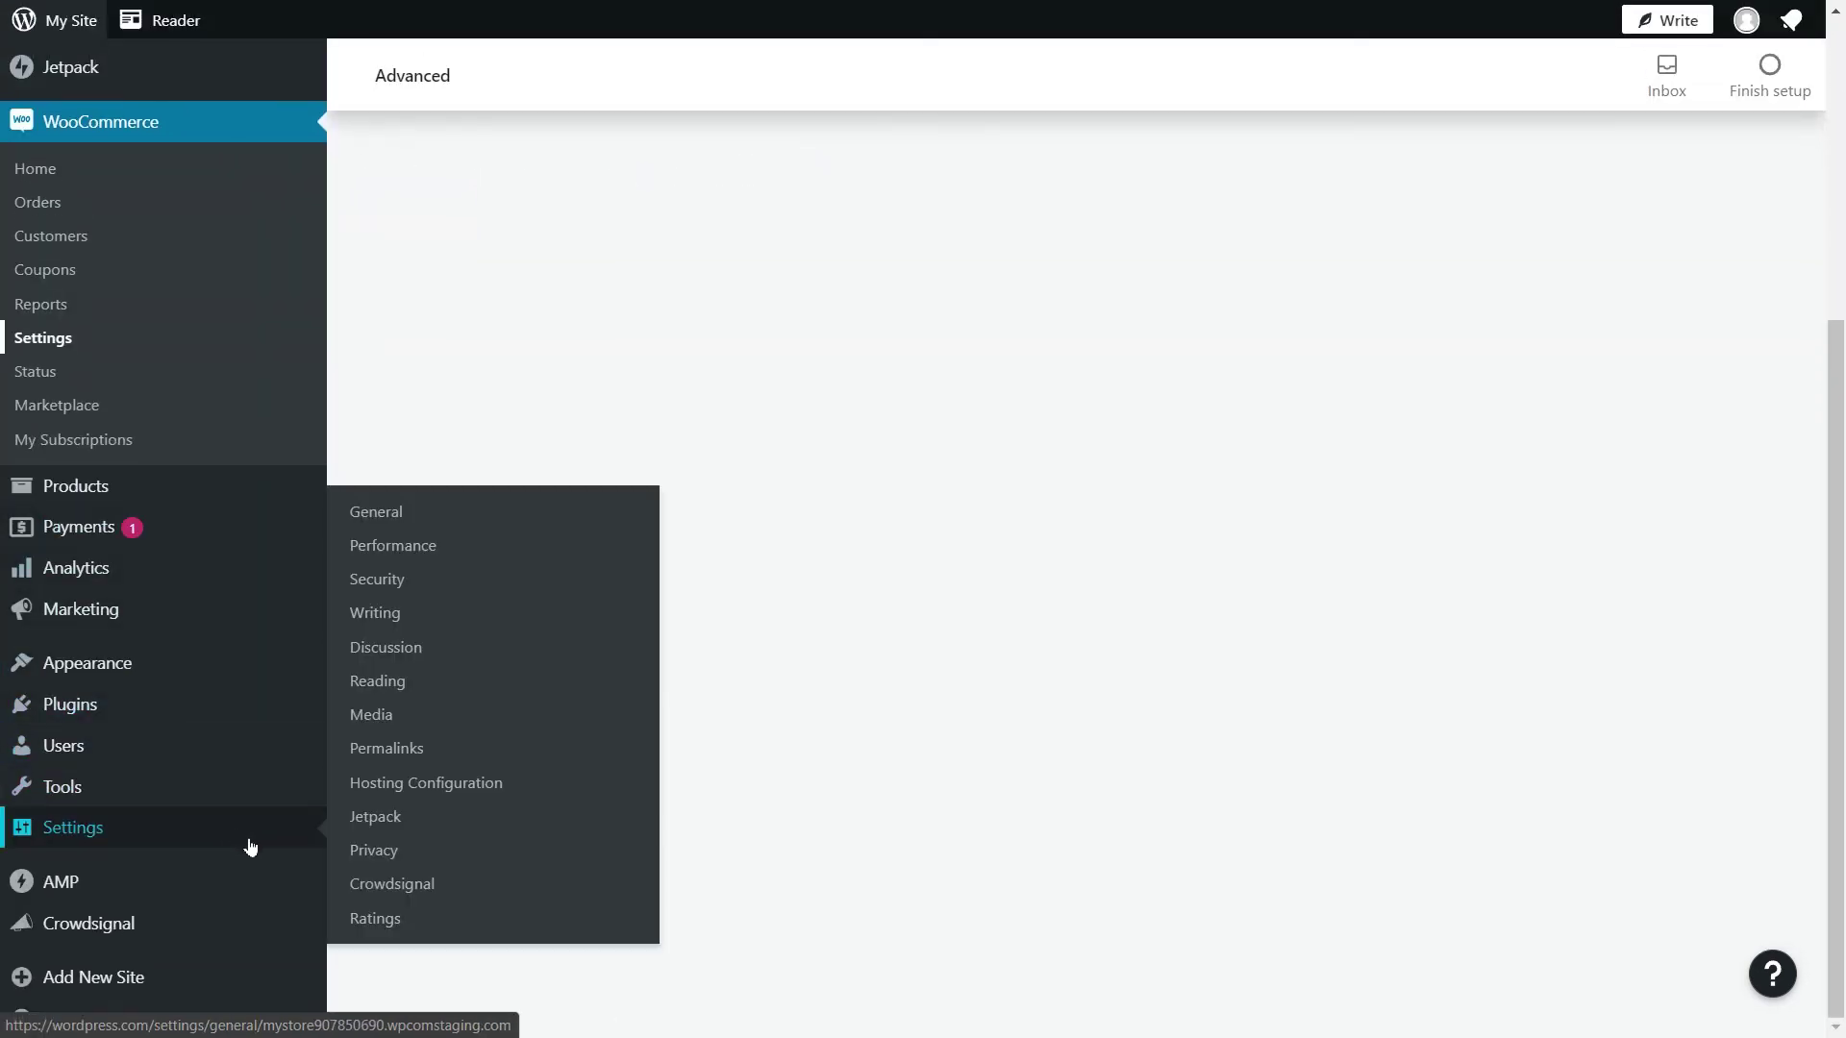
click(421, 753)
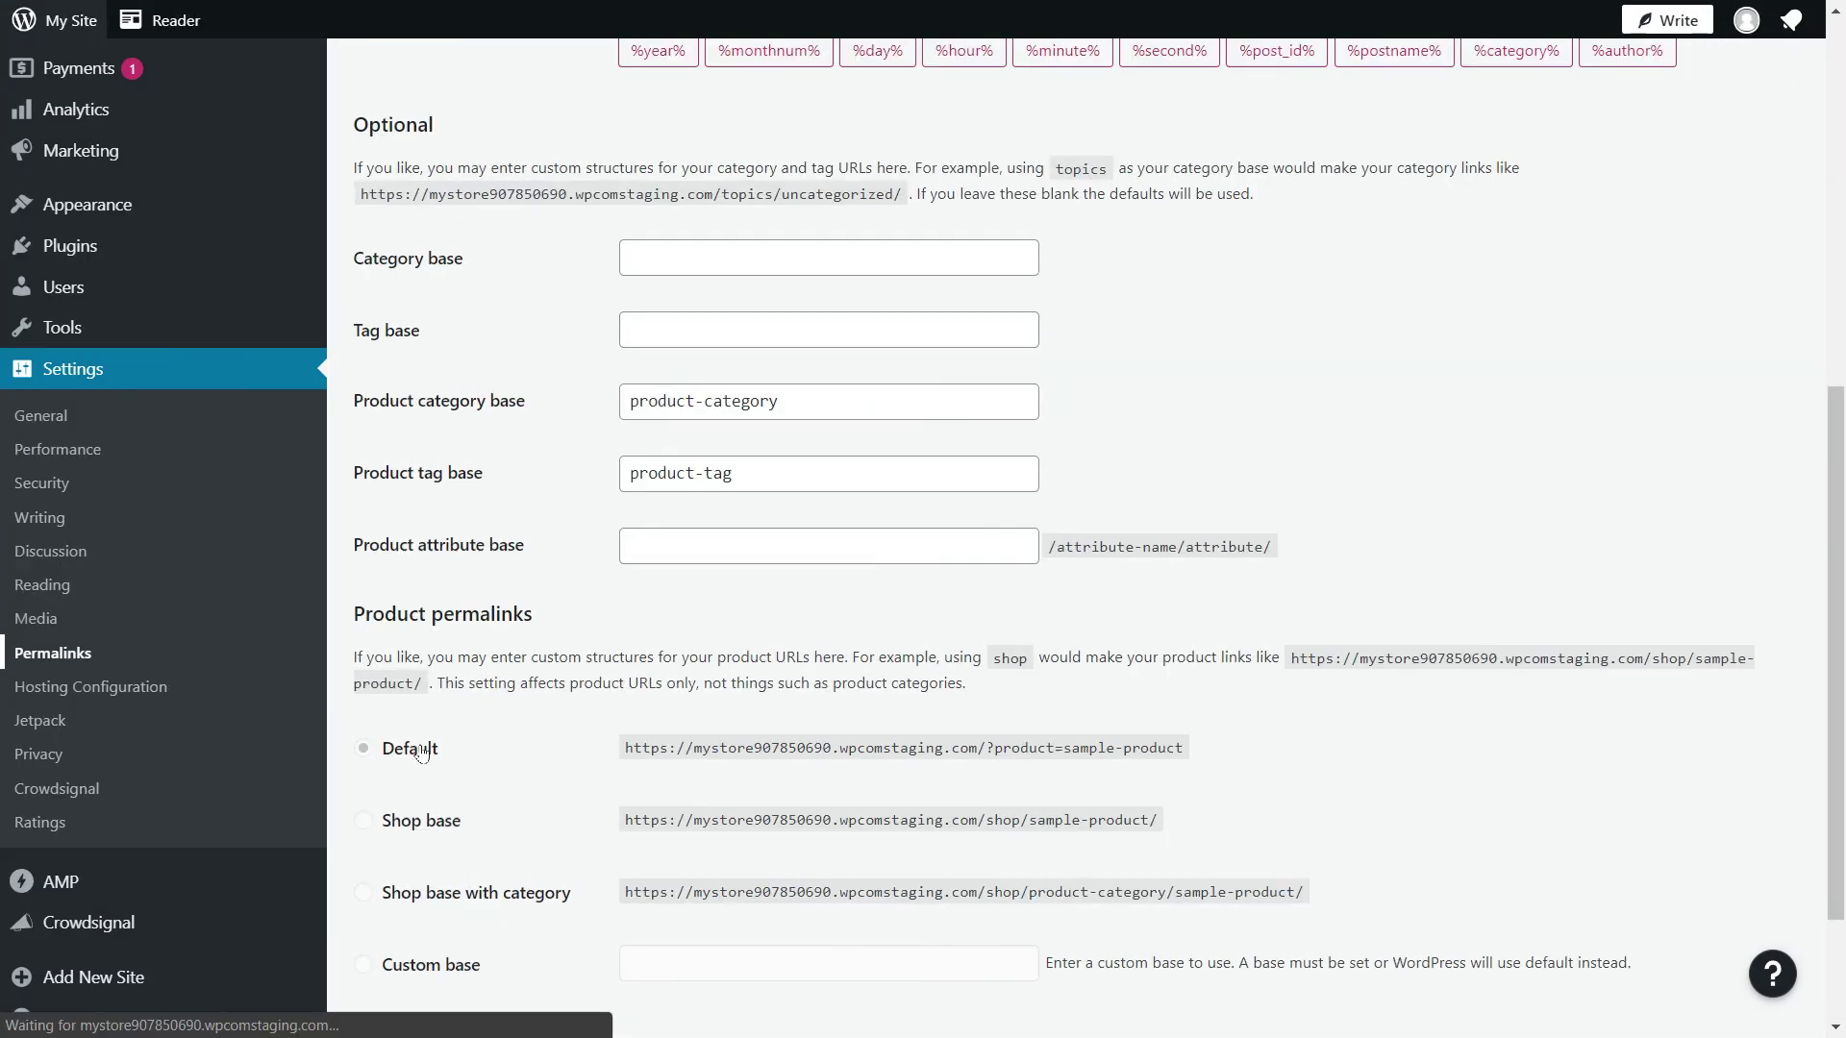
scroll(421, 753, up, 5)
scroll(421, 753, up, 2)
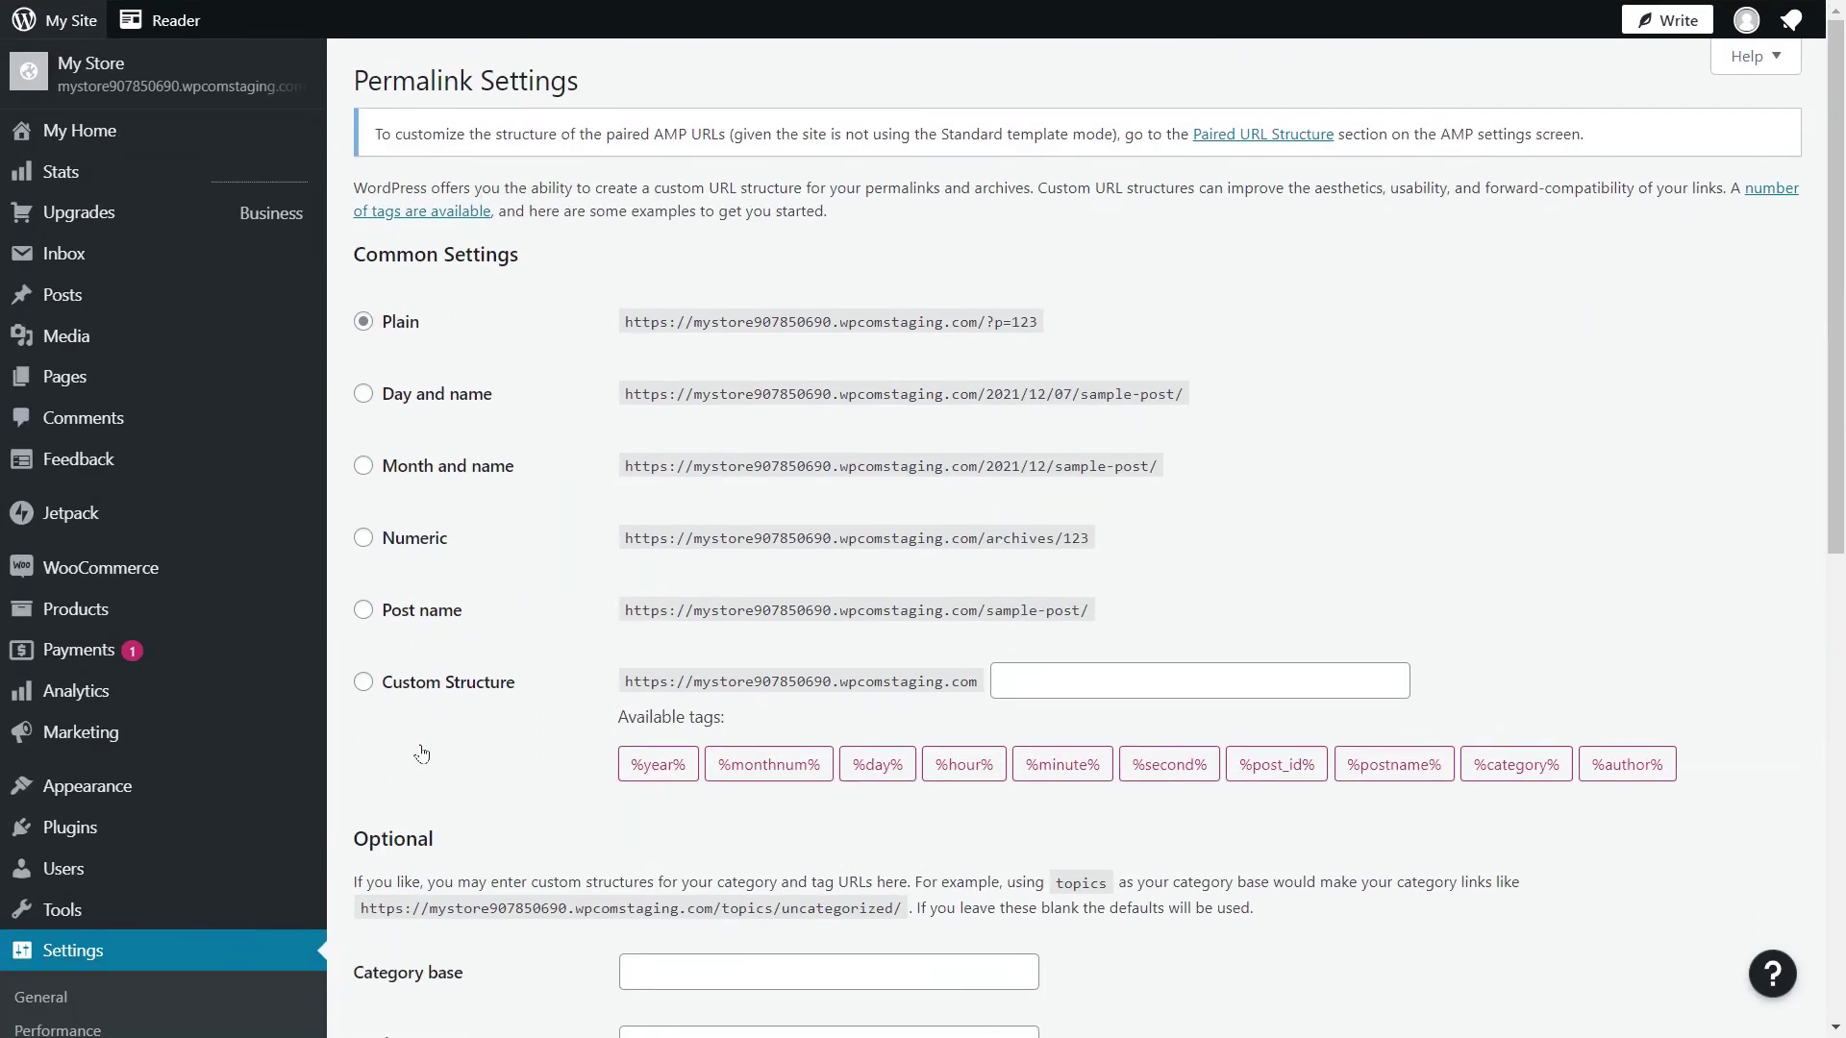
click(364, 394)
scroll(368, 399, down, 10)
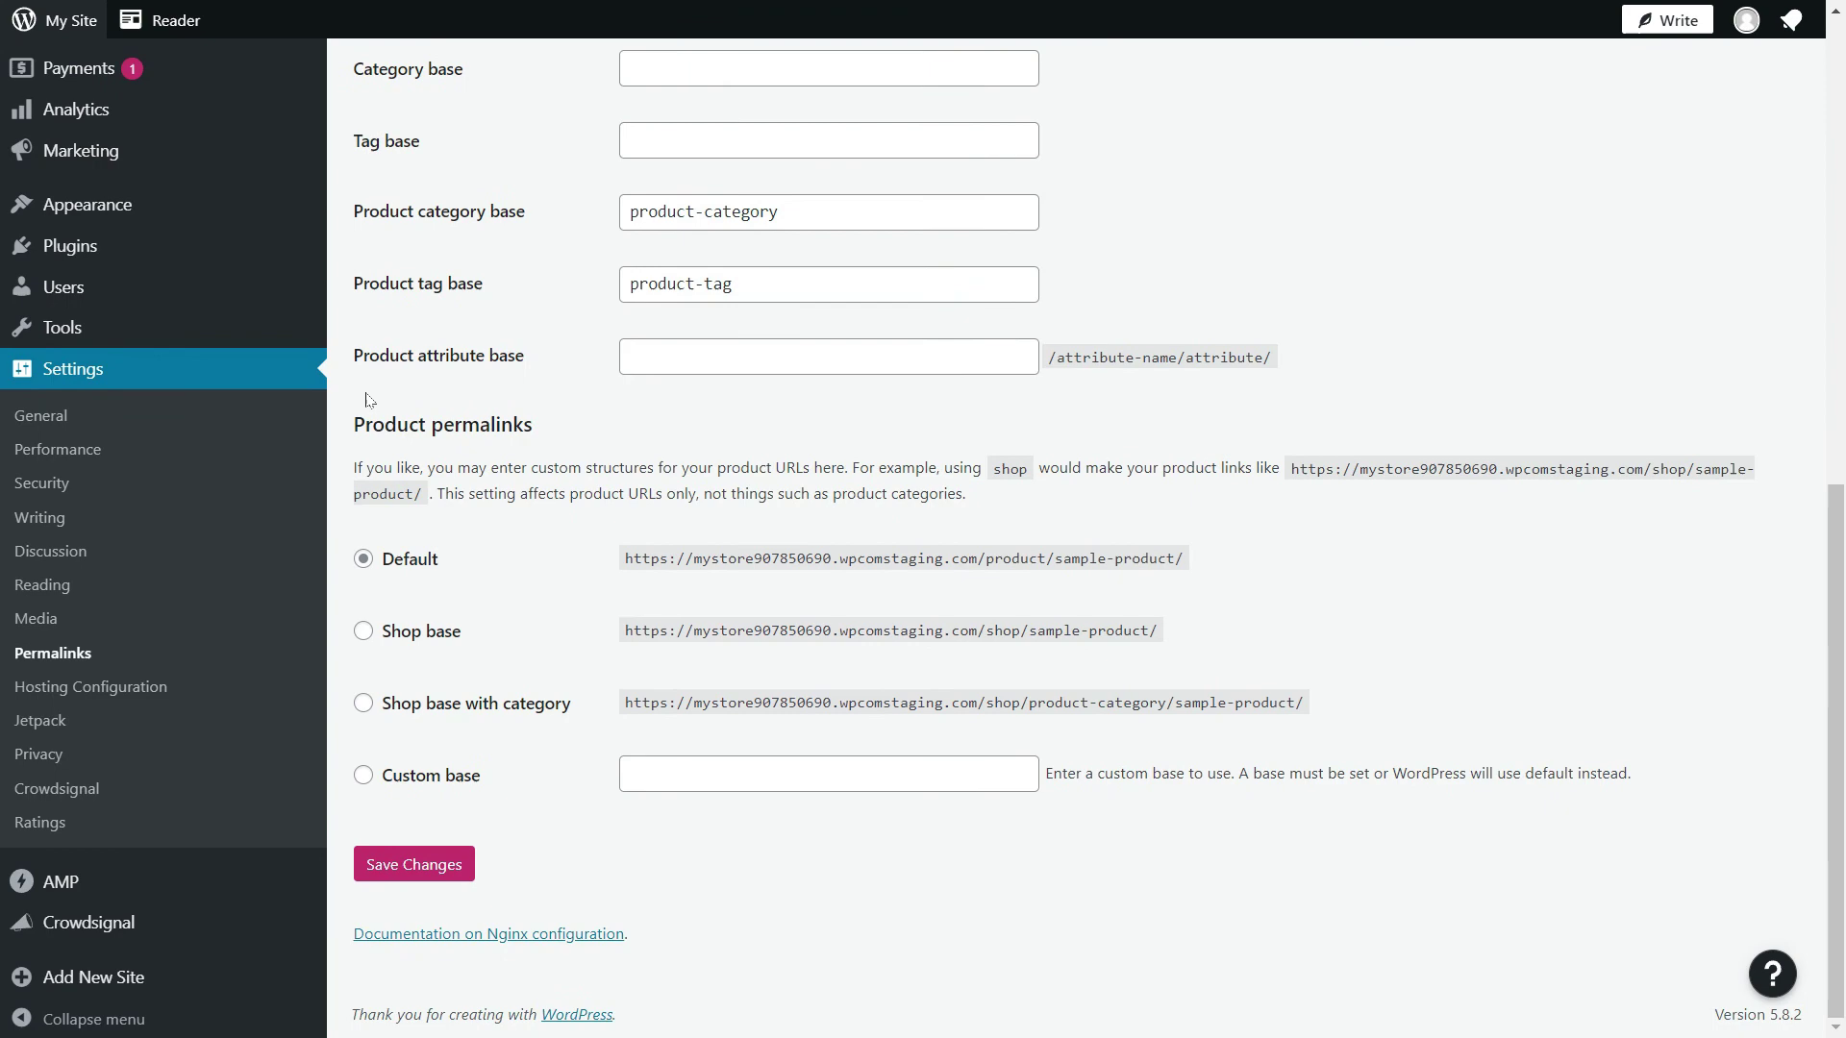
click(406, 866)
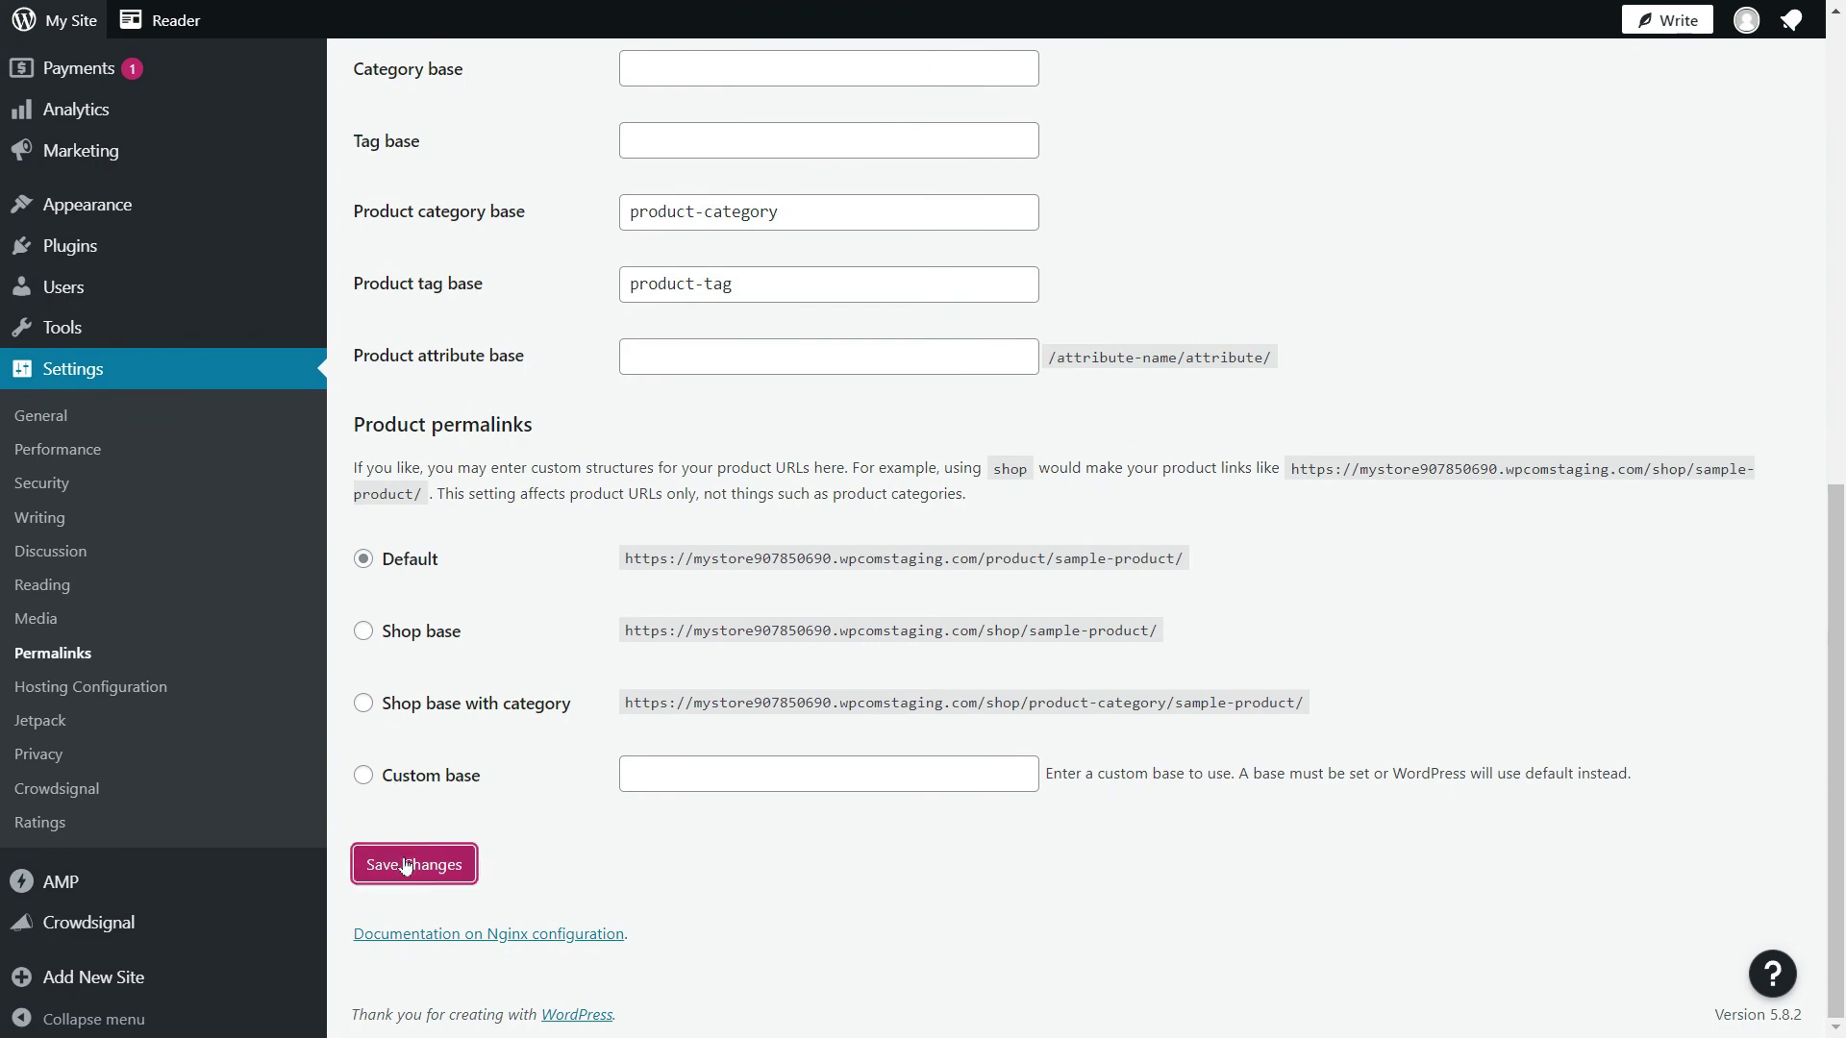